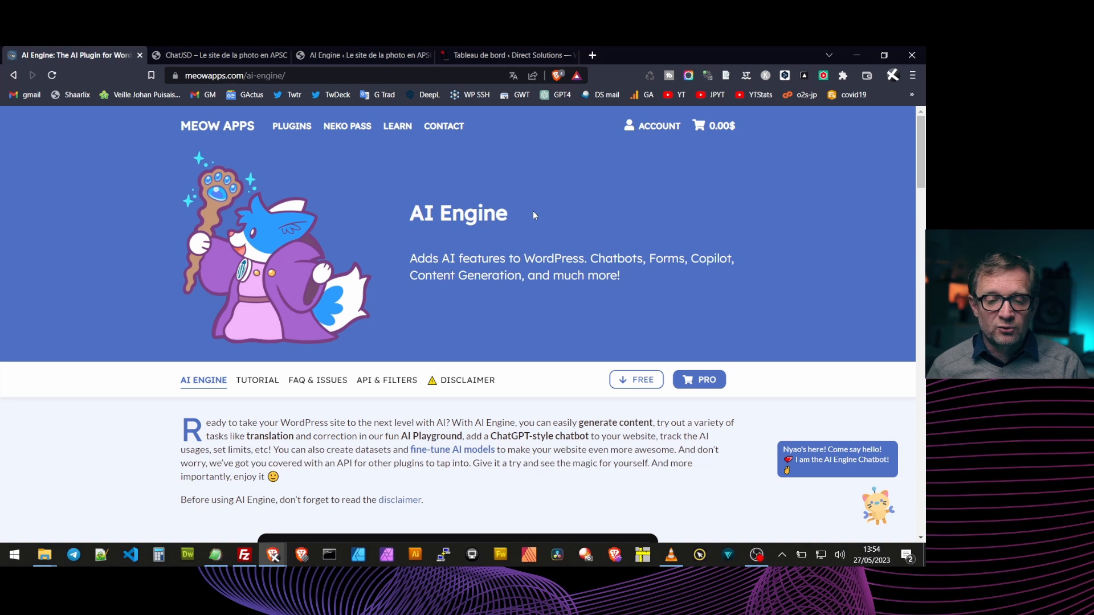
Read through the AI Engine plugin page, covering its feature overview and the comparison of the Free and Pro versions.
scroll(552, 208, "down", 2)
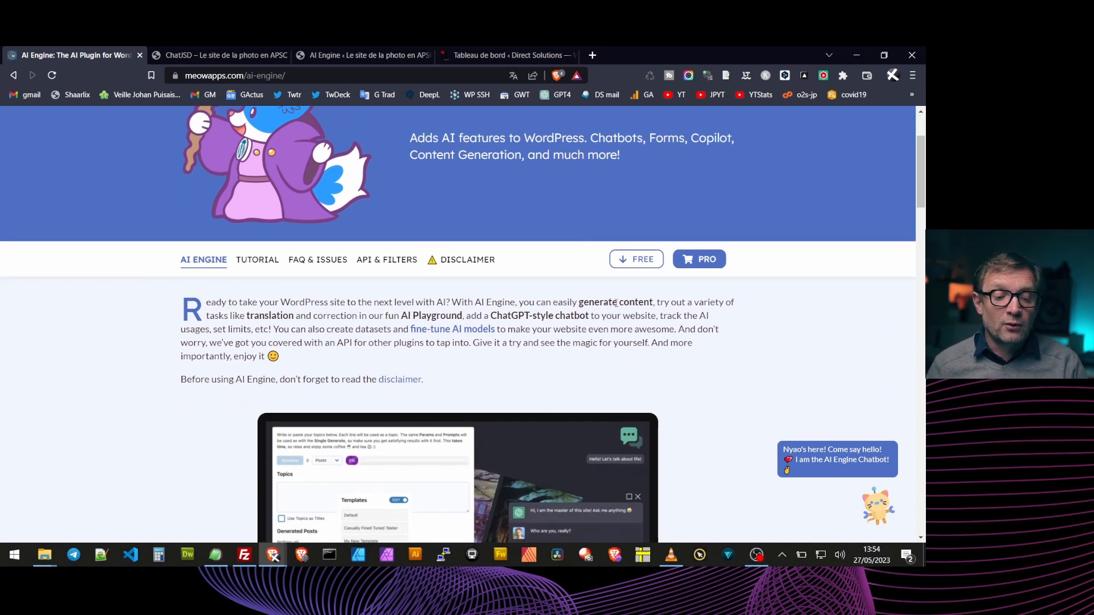
scroll(615, 303, "down", 1)
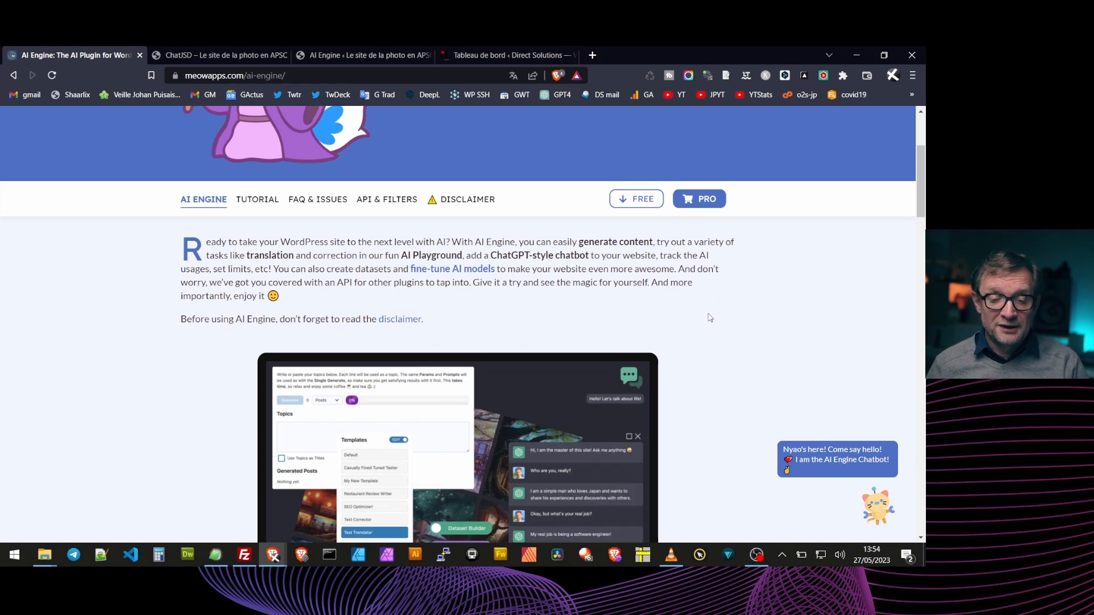
scroll(708, 311, "down", 1)
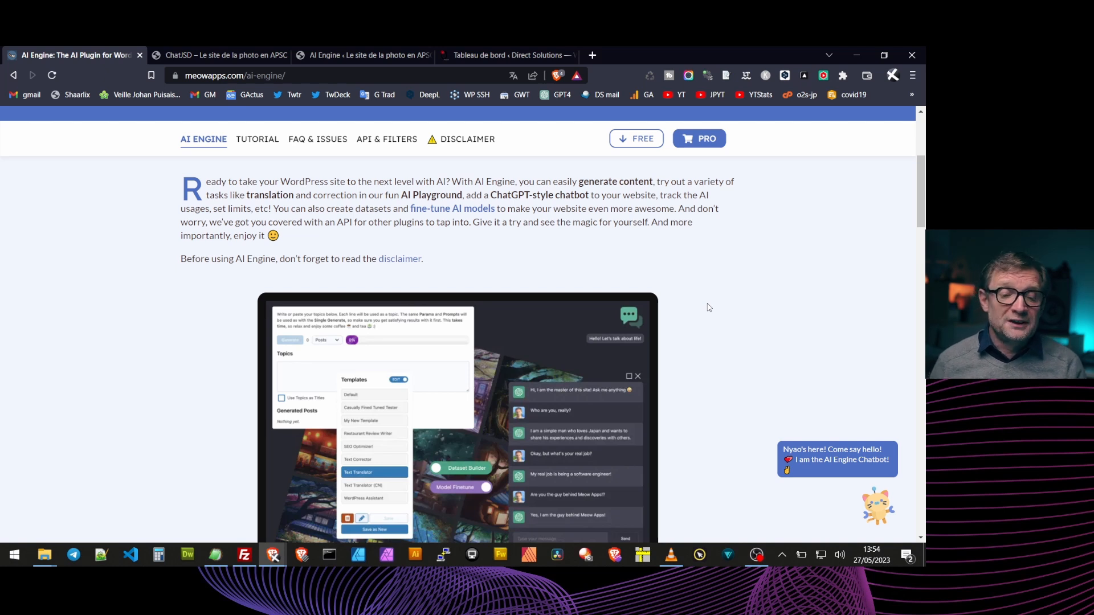
scroll(712, 304, "down", 1)
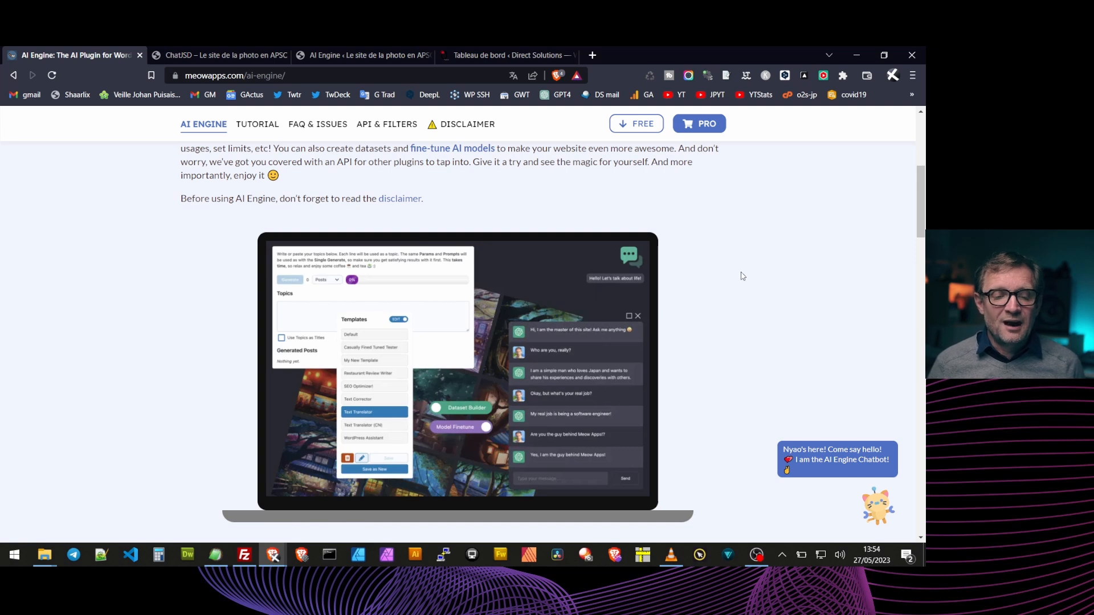
scroll(746, 276, "down", 5)
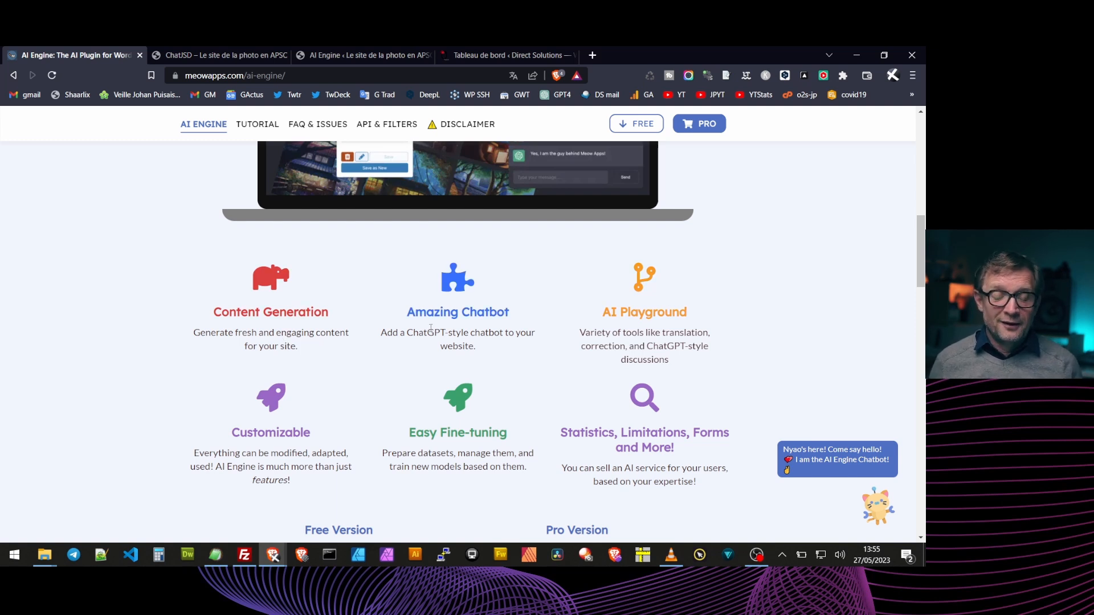
scroll(721, 311, "down", 1)
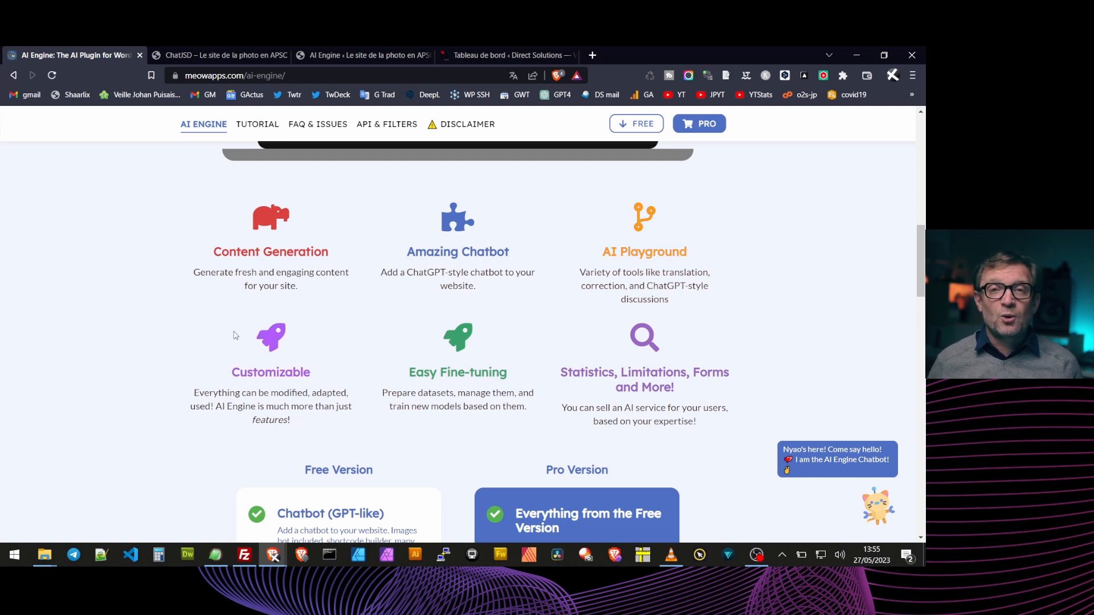
scroll(343, 329, "down", 1)
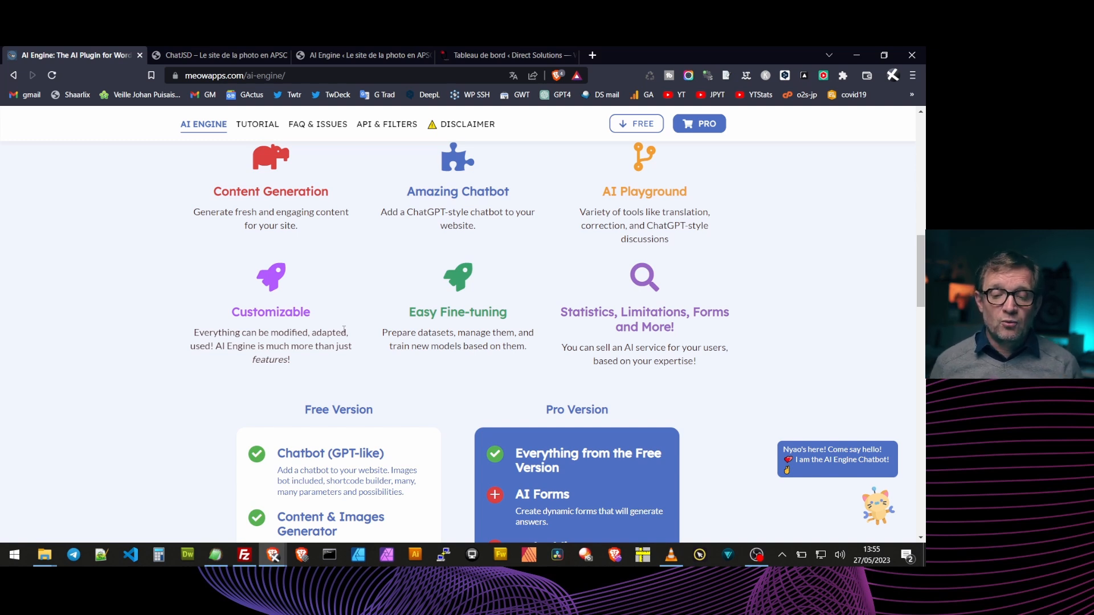
scroll(712, 314, "down", 1)
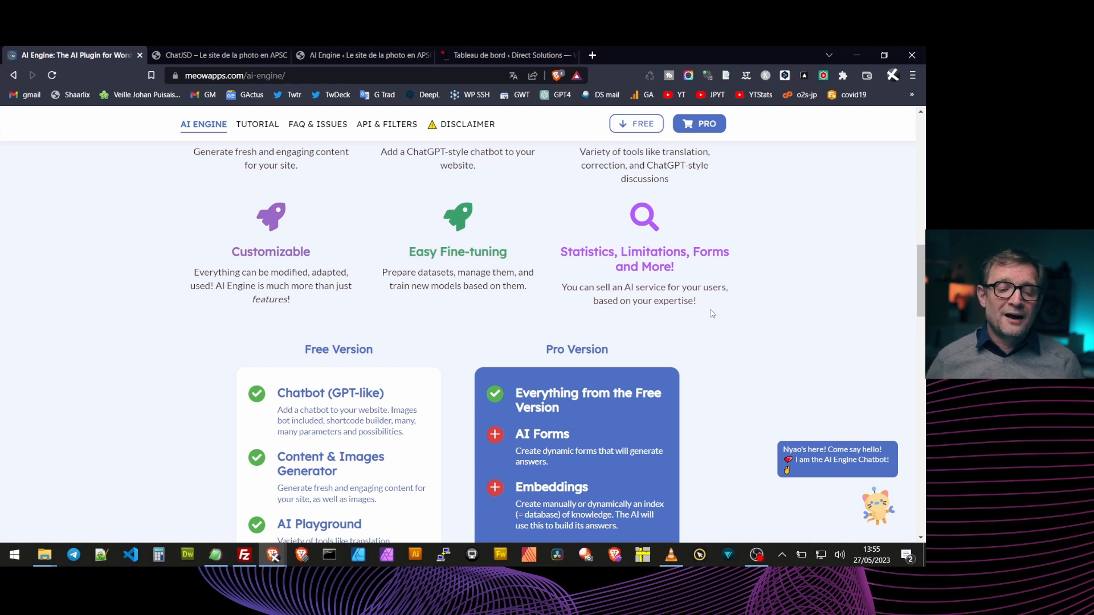
scroll(712, 313, "down", 6)
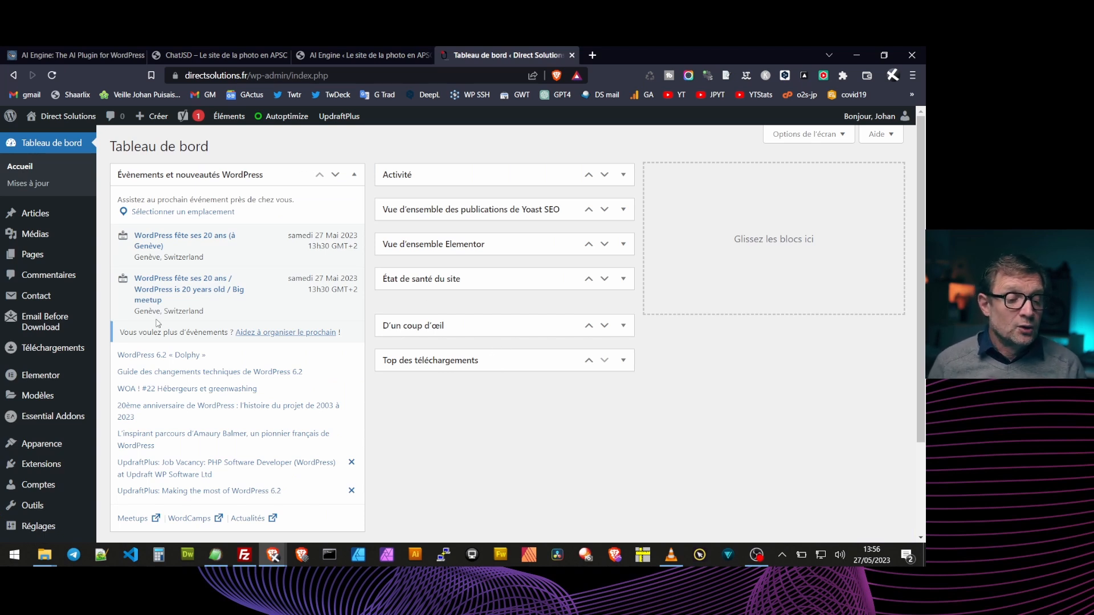
Search the WordPress plugin directory for "ai engine" and install and activate the AI Engine: ChatGPT Chatbot plugin.
mouse_move(34, 466)
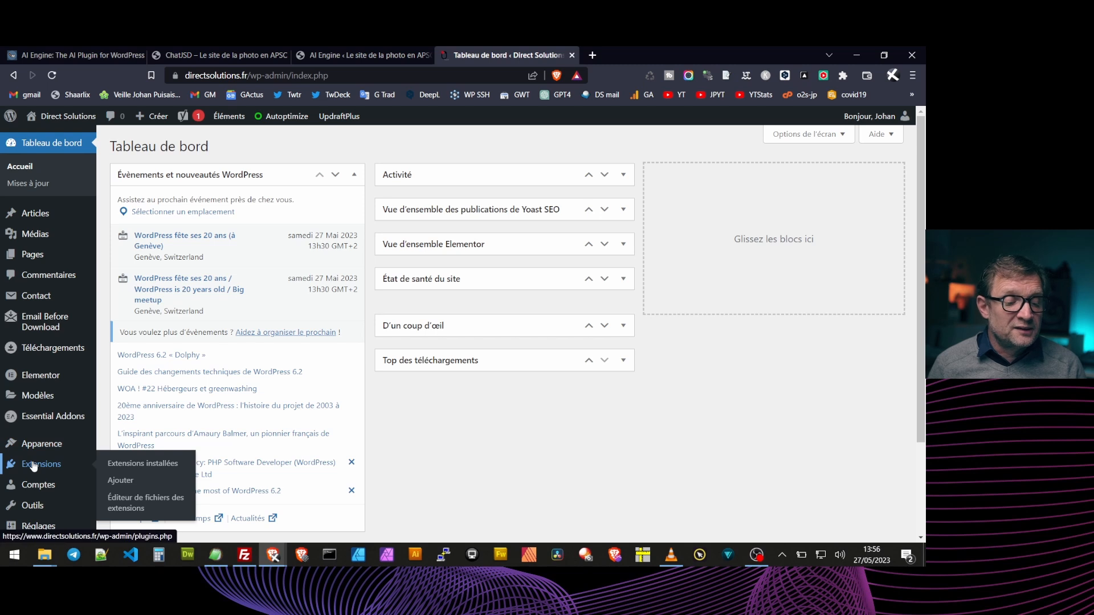
left_click(127, 482)
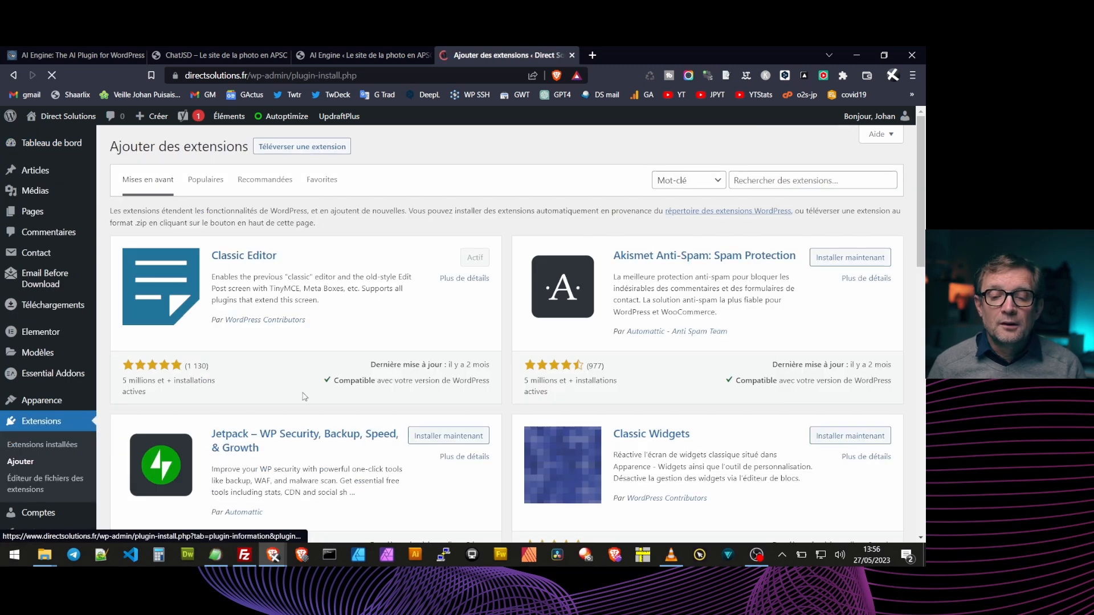
left_click(826, 178)
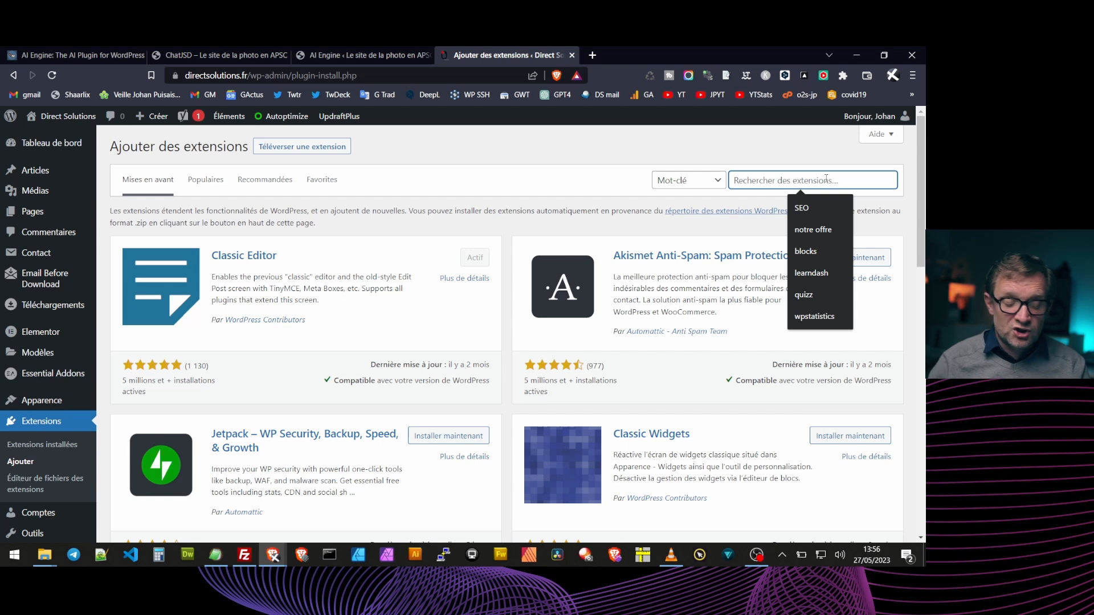
type("ai e")
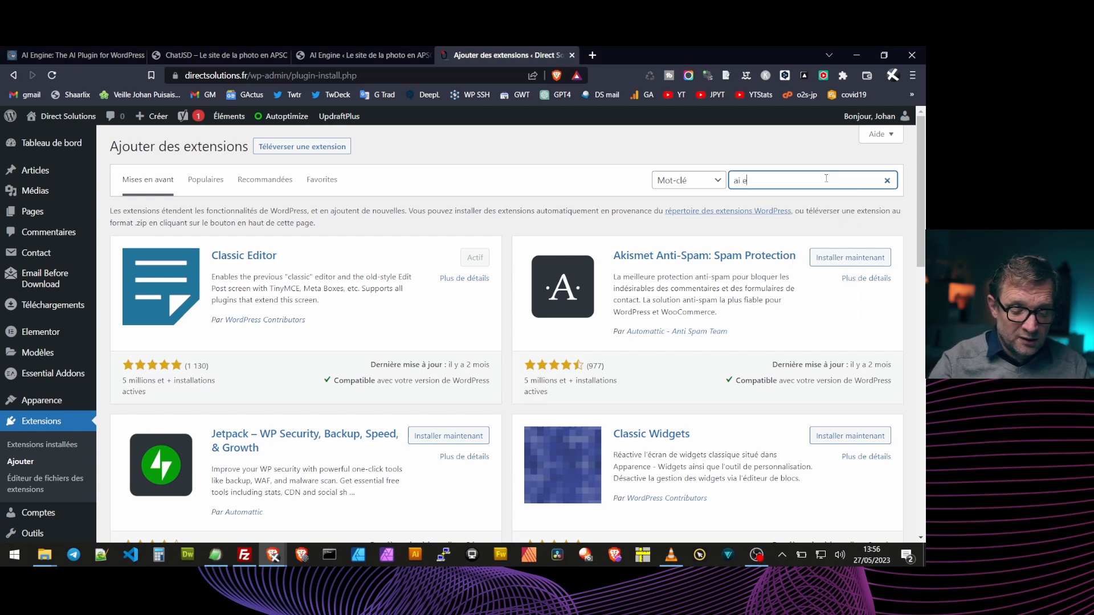
type("ngine")
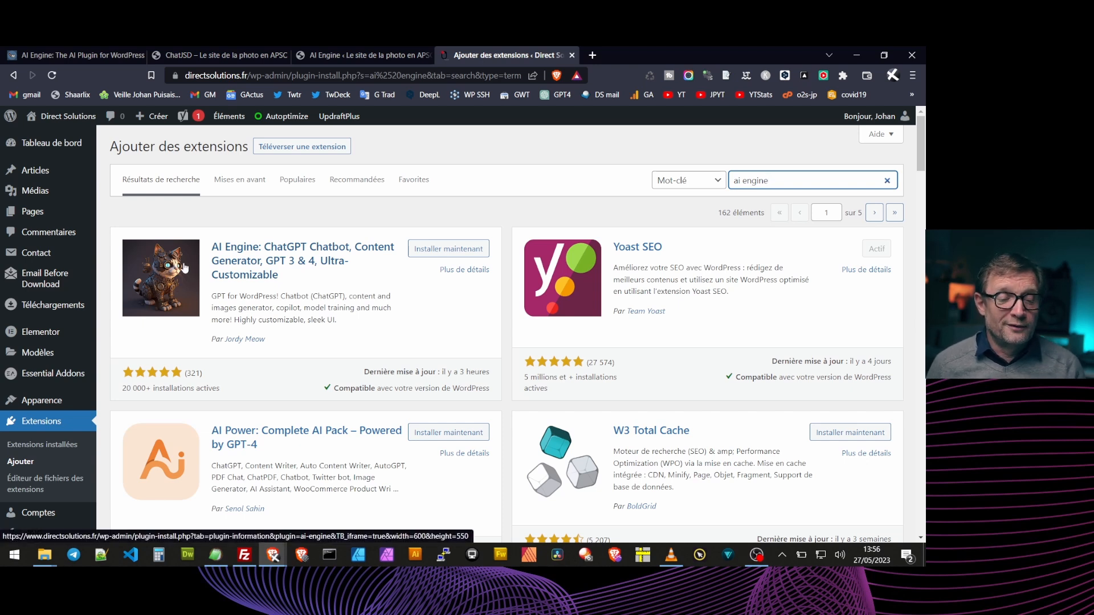
left_click(459, 251)
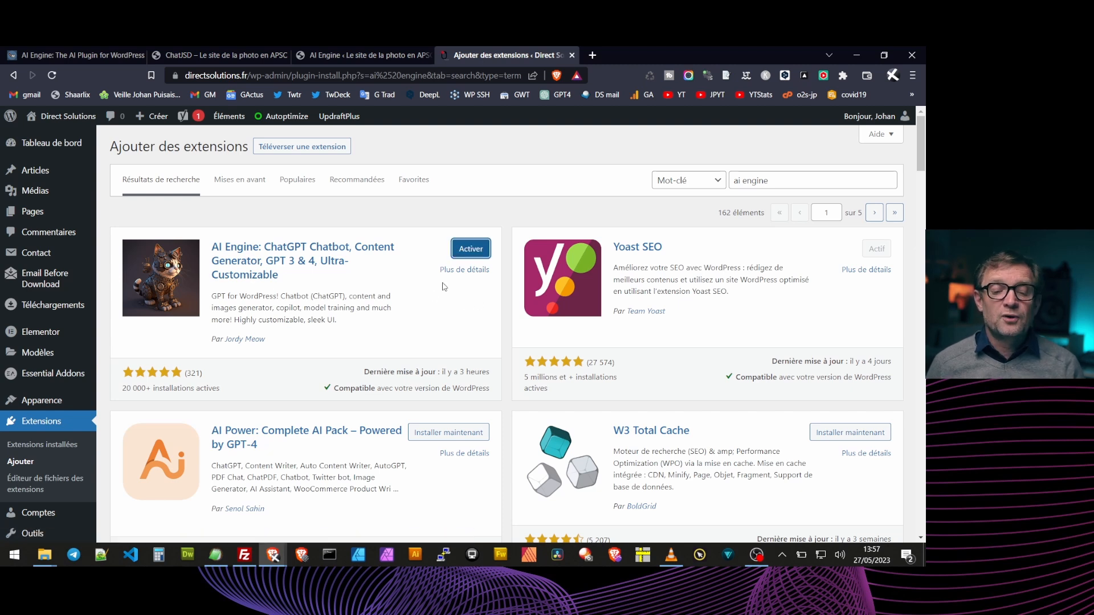
left_click(476, 251)
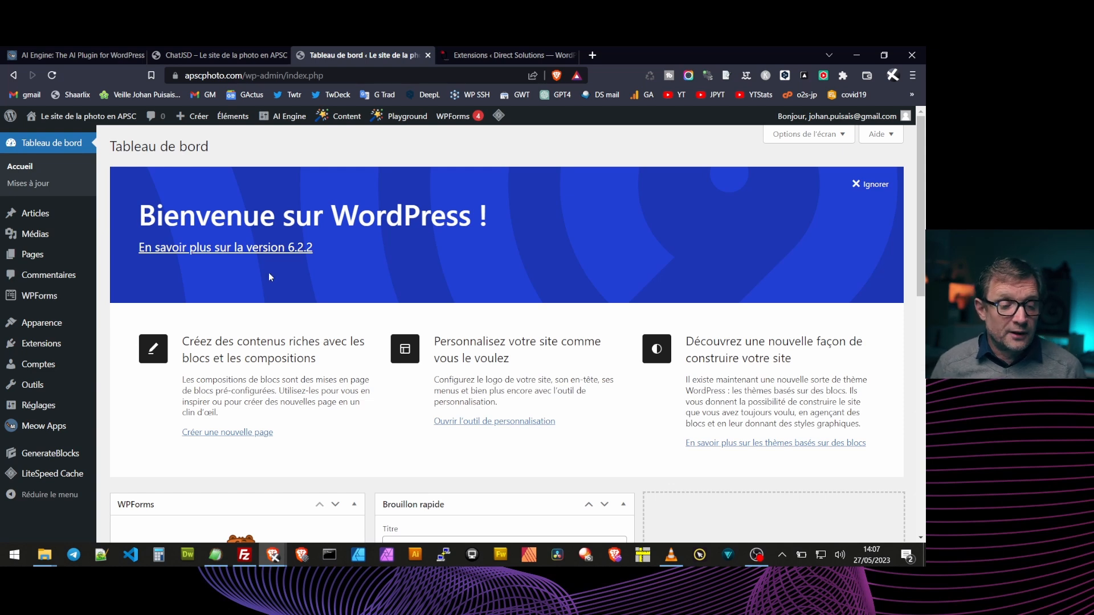
Open the AI Engine plugin's configuration page on the apscphoto.com site and go to its Settings section.
mouse_move(36, 425)
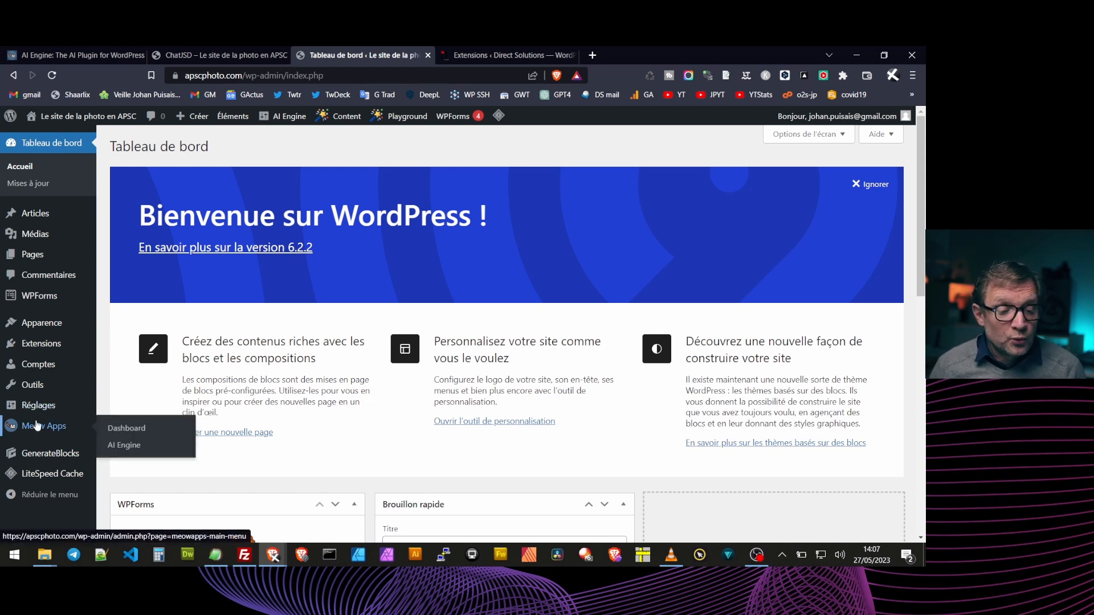
left_click(125, 445)
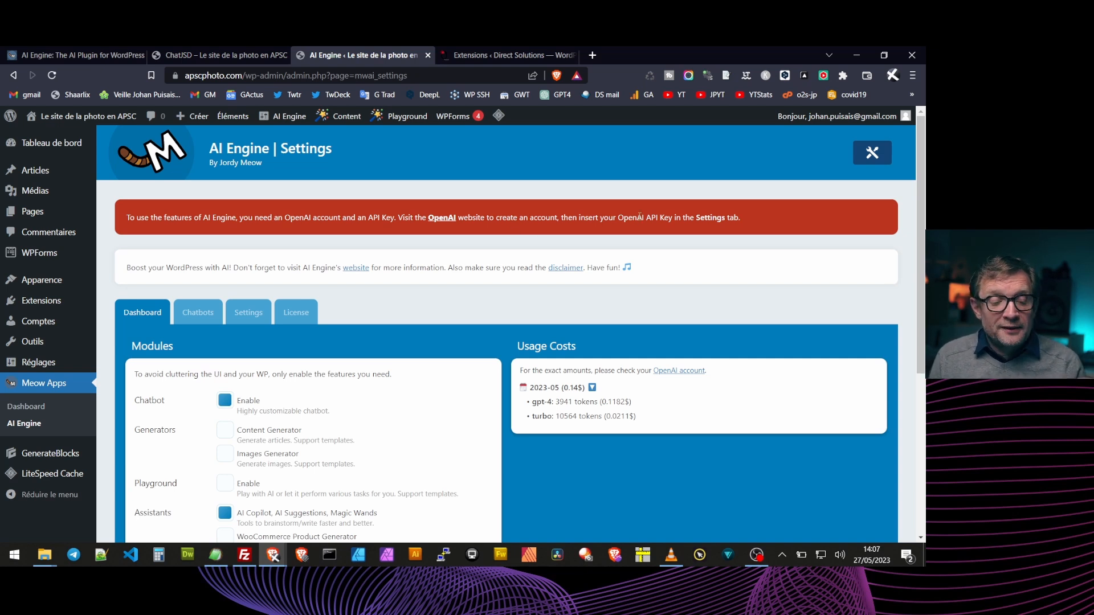
left_click(248, 314)
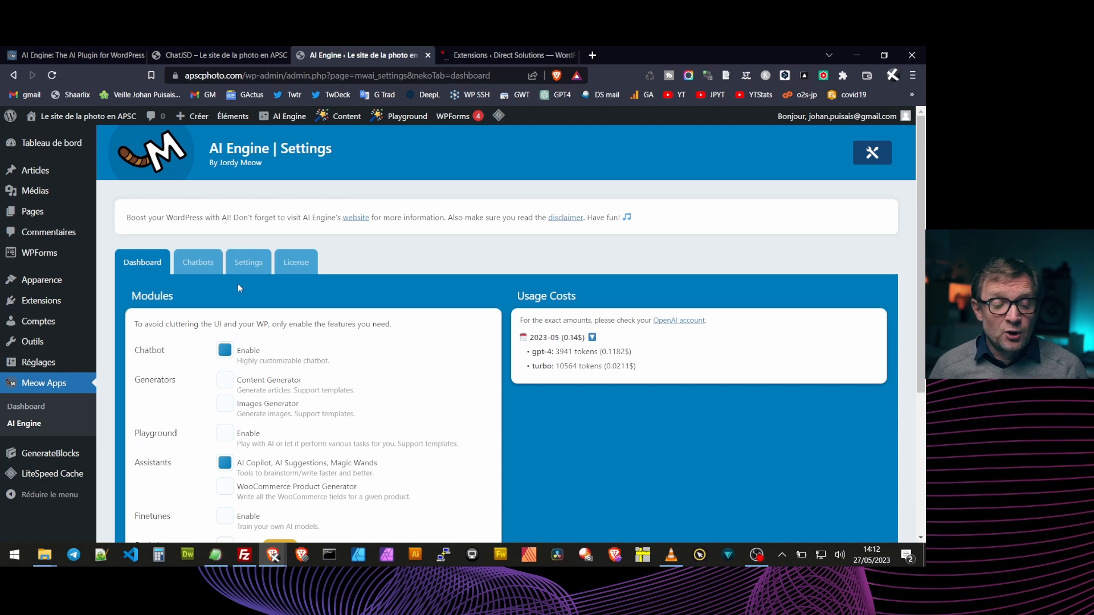
Disable the AI Copilot, AI Suggestions, Magic Wands assistant among the AI Engine modules.
scroll(238, 282, "down", 2)
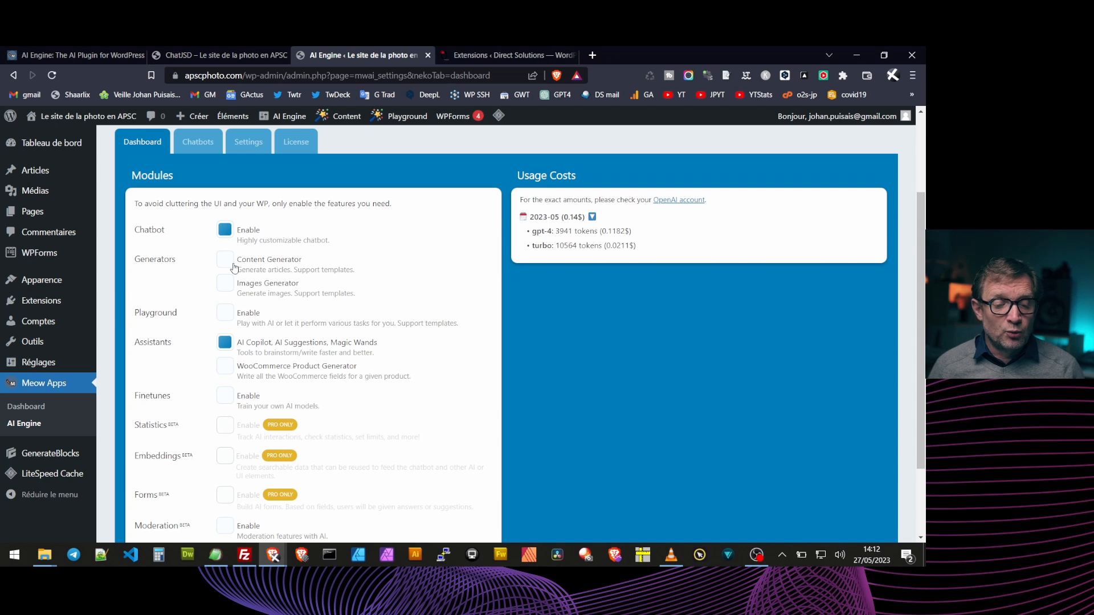
left_click(229, 346)
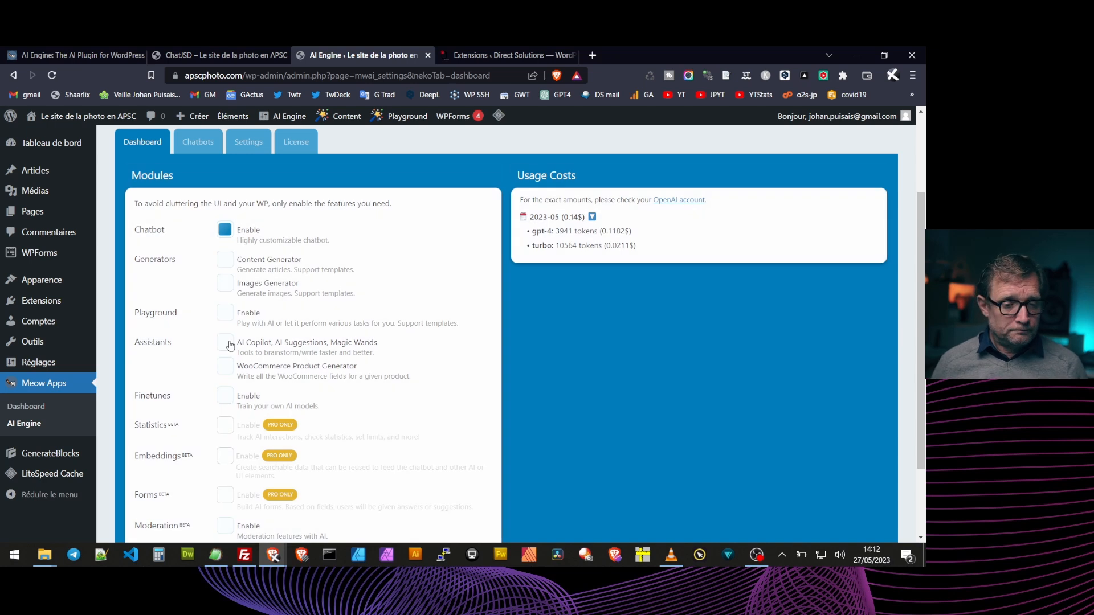
scroll(230, 346, "down", 2)
scroll(234, 347, "up", 5)
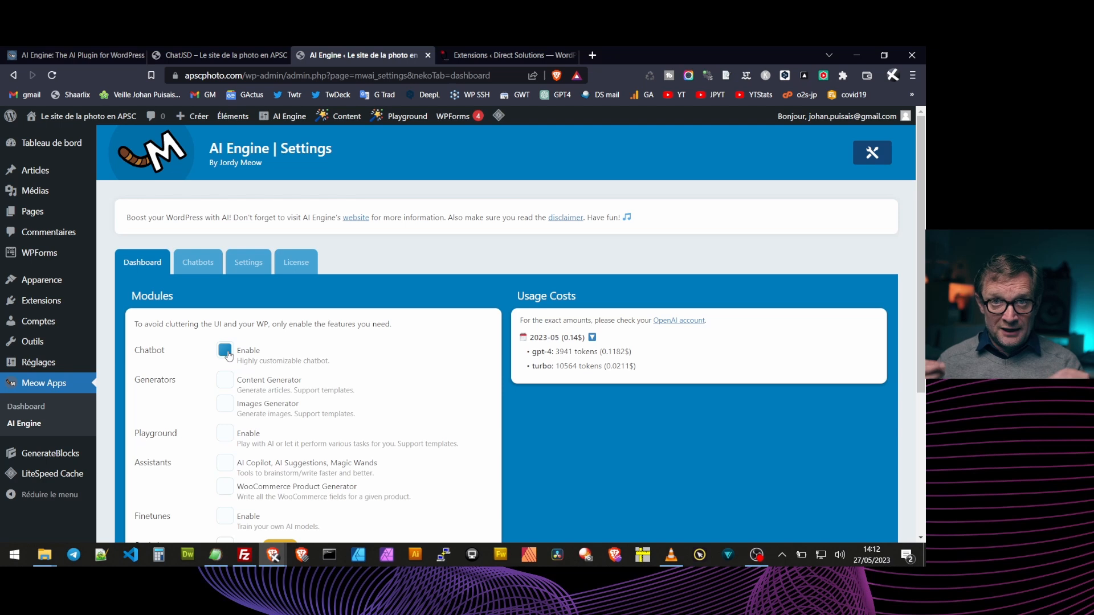
Duplicate the Default chatbot in the AI Engine chatbots configuration and open the copy.
left_click(199, 263)
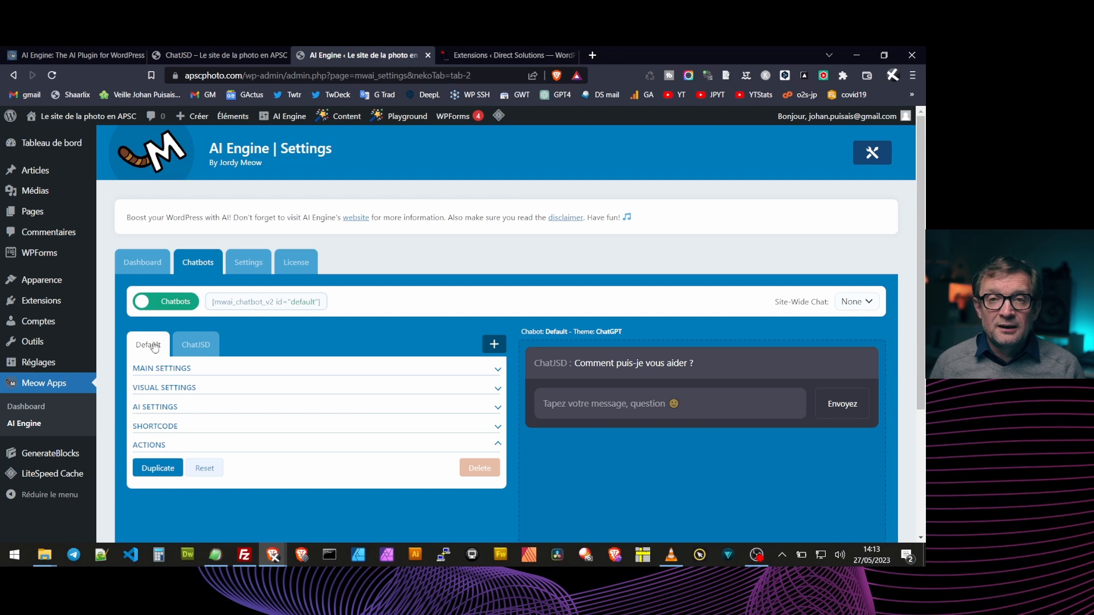
left_click(159, 469)
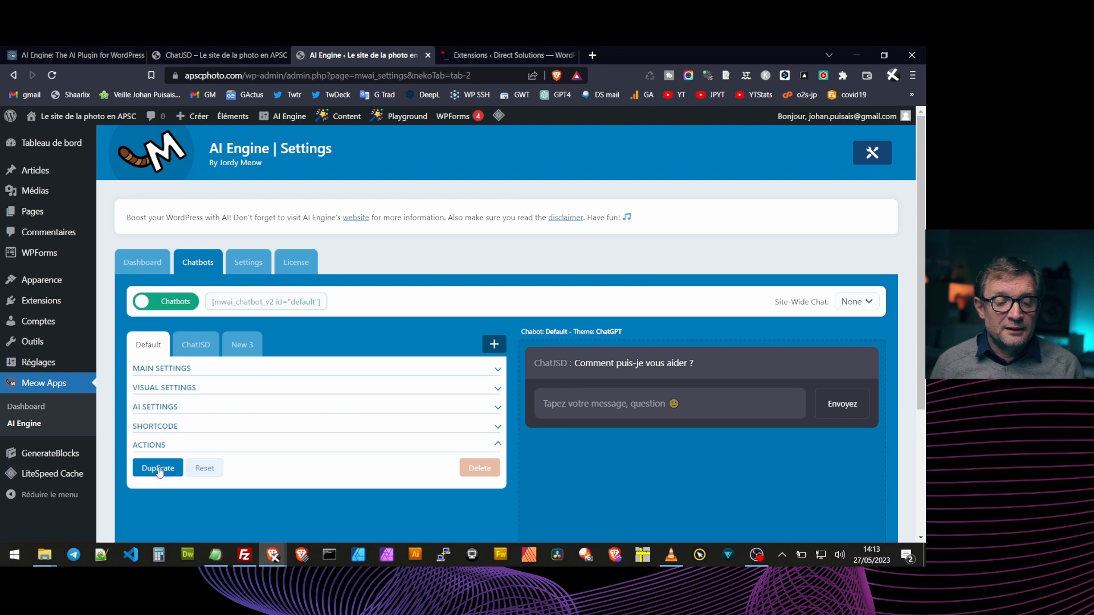
left_click(245, 346)
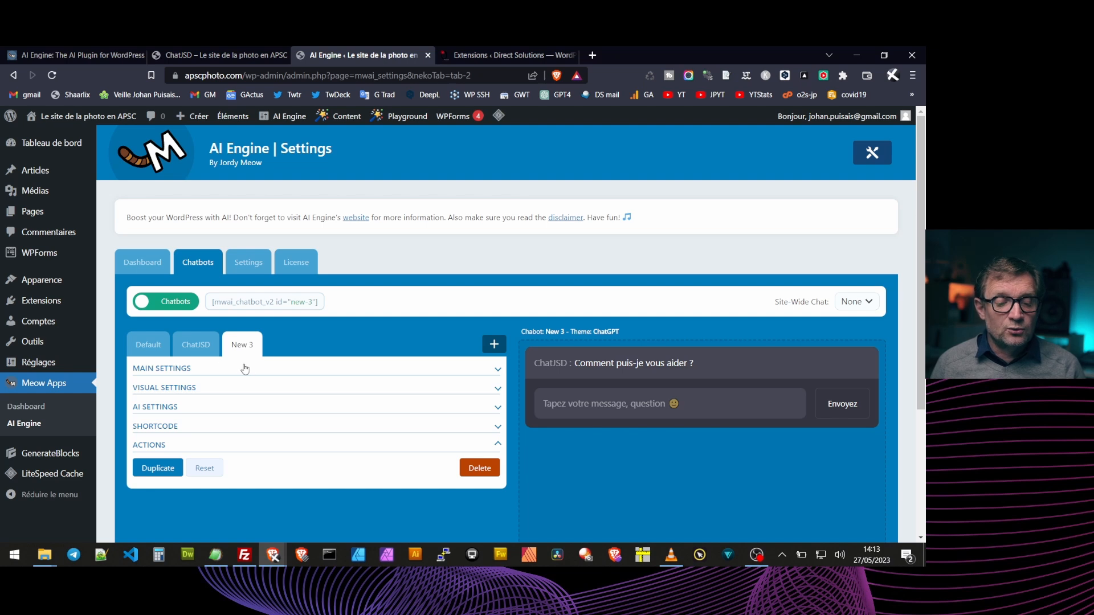
Rename the duplicated chatbot as ChatJSD2 in its main settings.
left_click(245, 368)
left_click_drag(164, 404, 135, 407)
type("C")
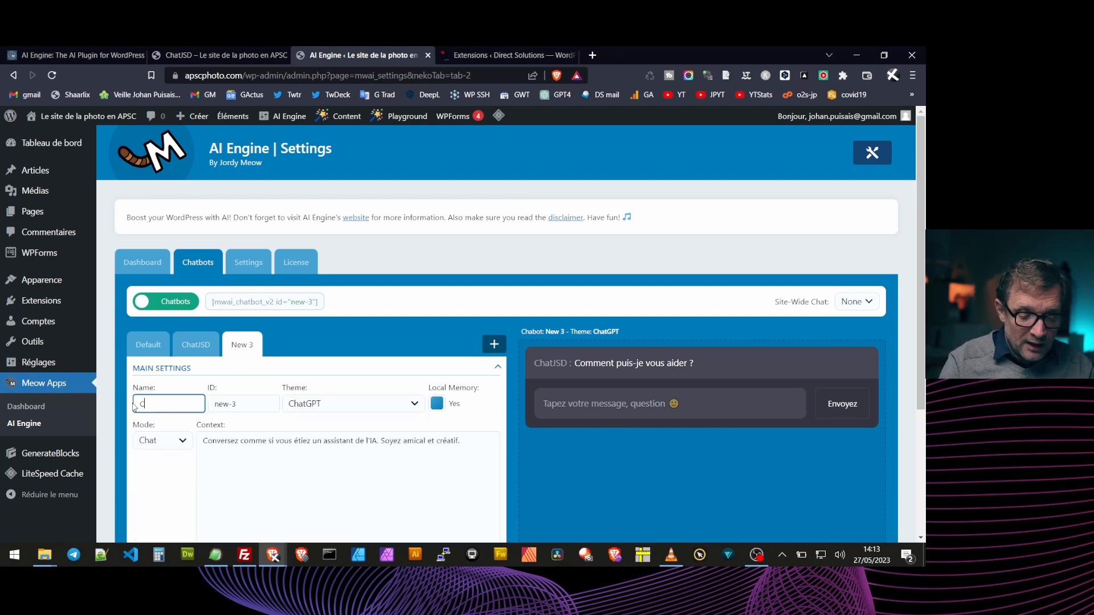
type("hatJSDD")
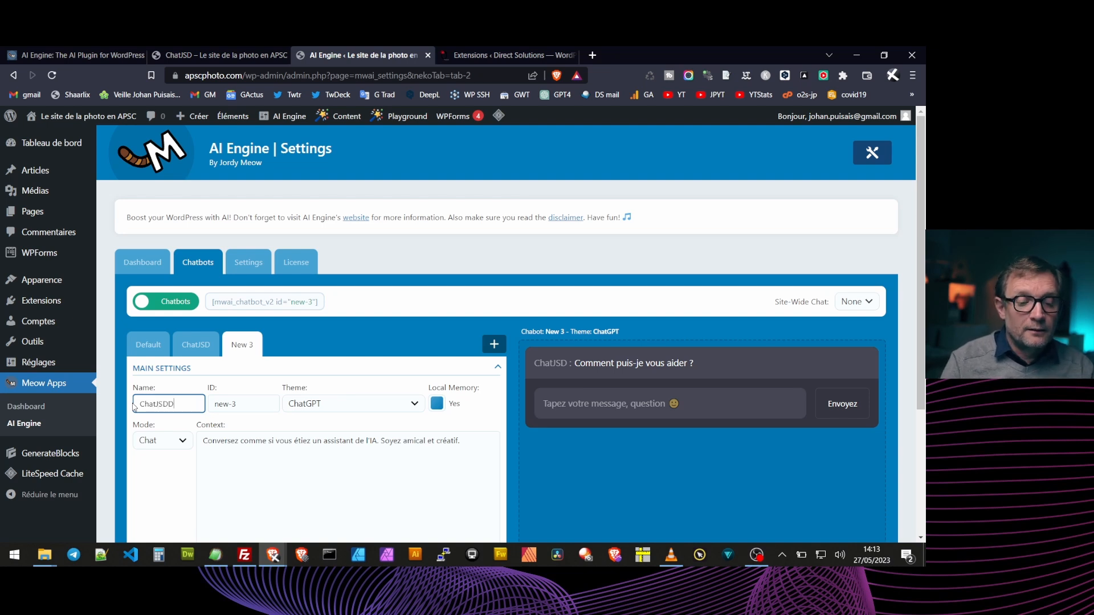
key("BackSpace")
type("2")
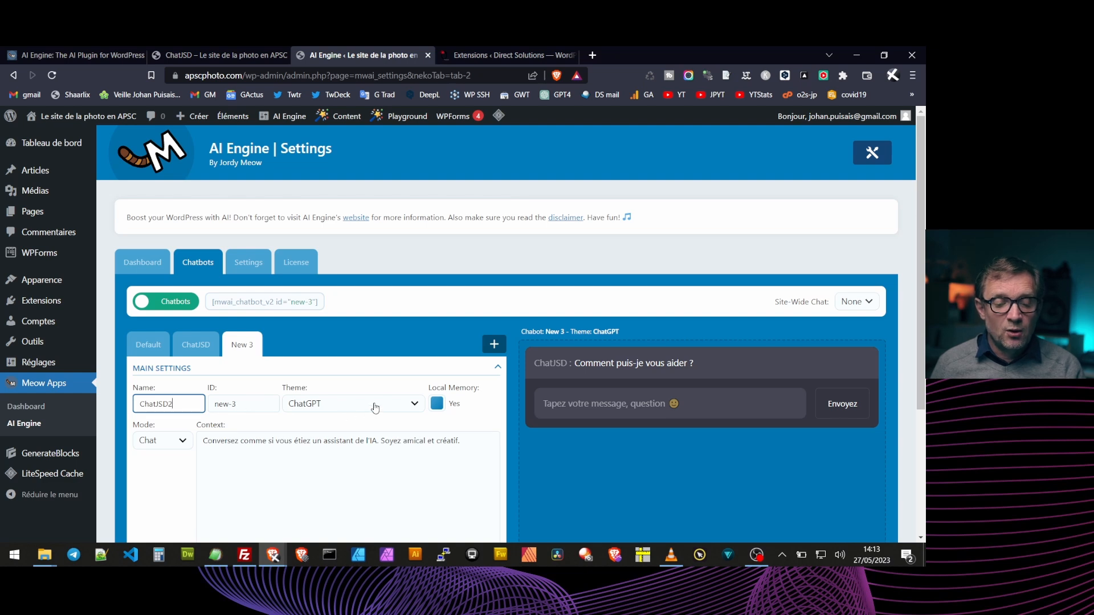
left_click(416, 407)
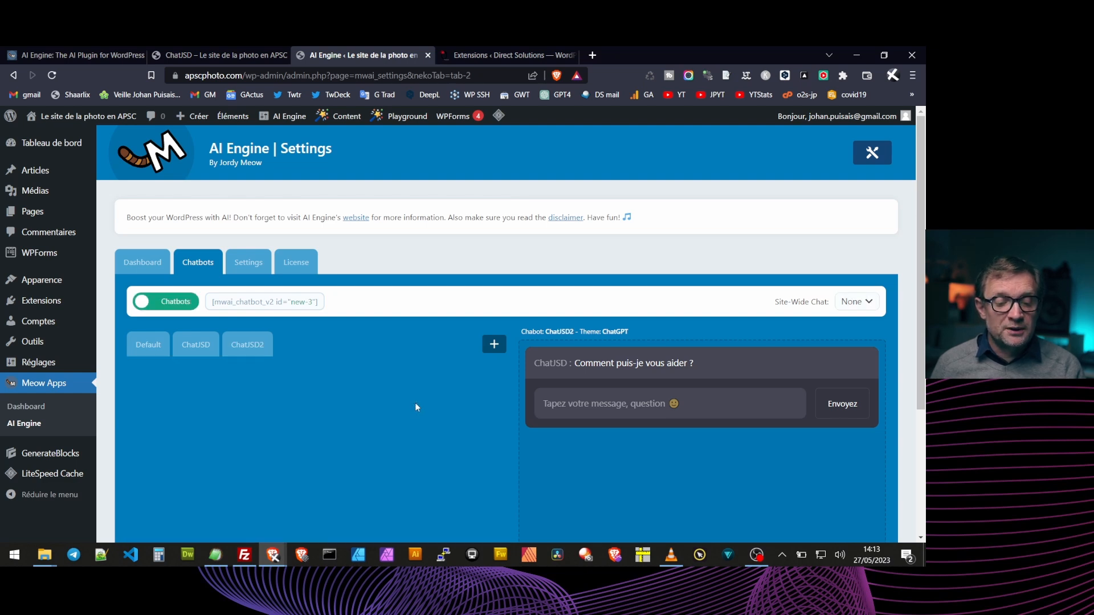
Try the Messages (iOS) theme on the ChatJSD2 chatbot and switch its theme back to ChatGPT.
left_click(201, 352)
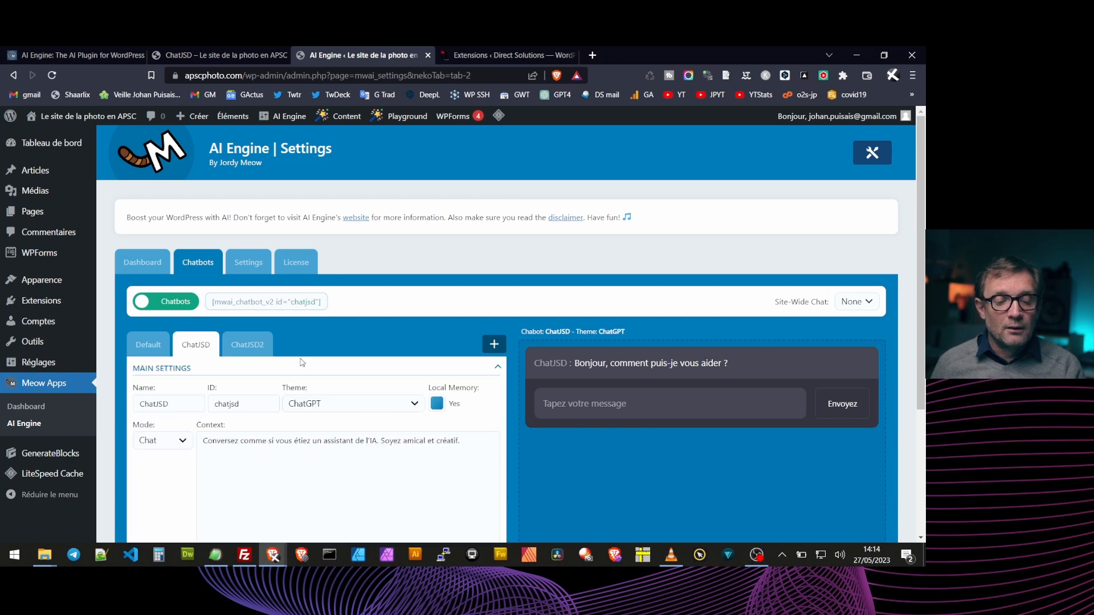
left_click(253, 349)
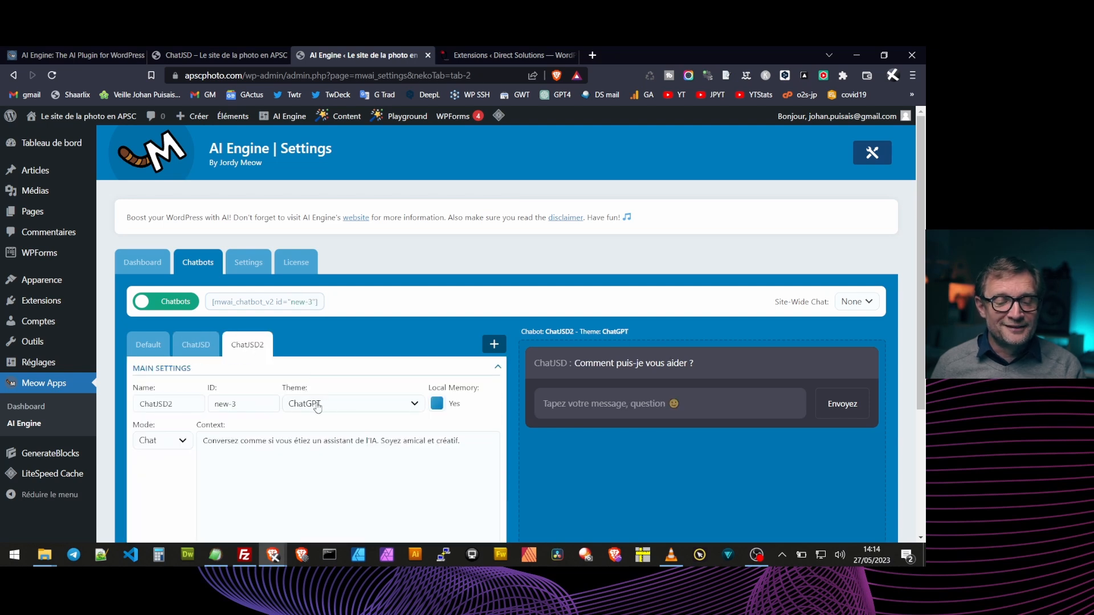
left_click(350, 408)
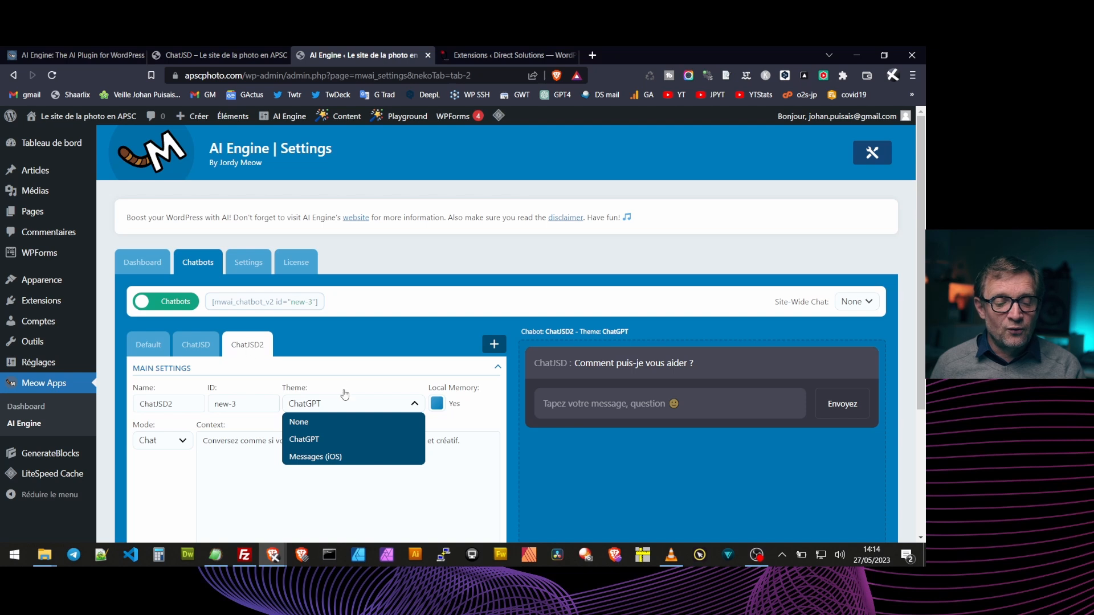
left_click(314, 458)
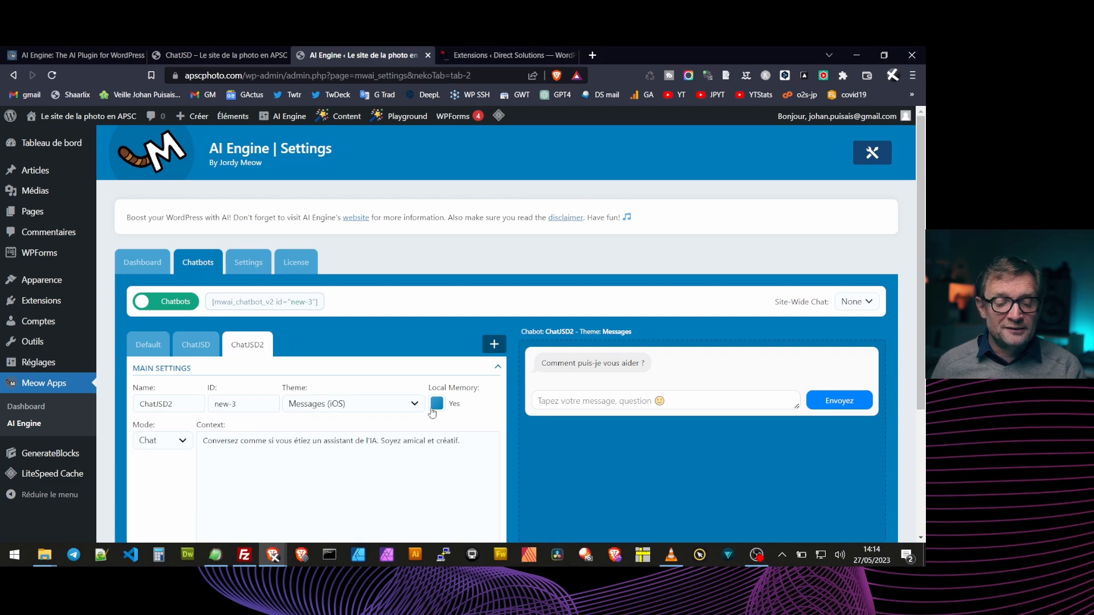
left_click(415, 406)
left_click(301, 440)
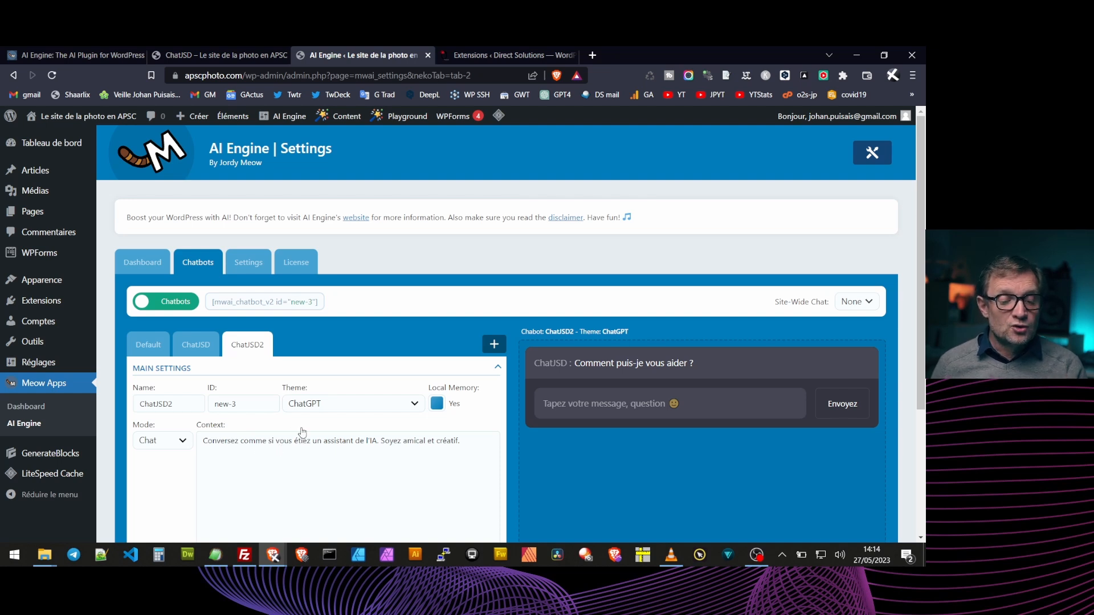
scroll(294, 434, "down", 1)
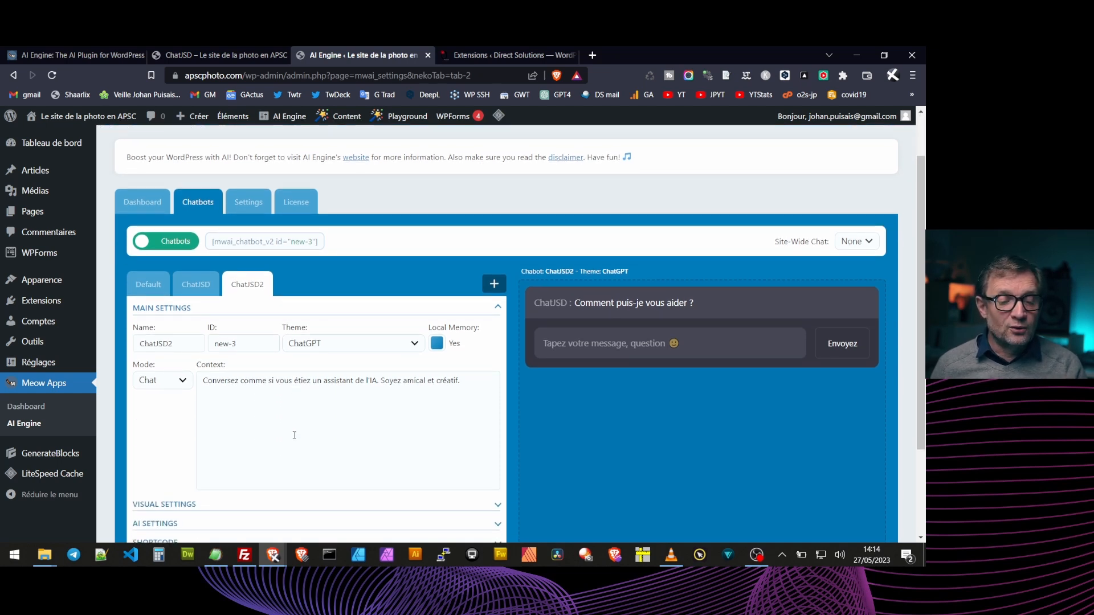
Review the ChatJSD2 chatbot's context text and its visual settings, including the start sentence, placeholder and compliance text.
scroll(294, 435, "down", 2)
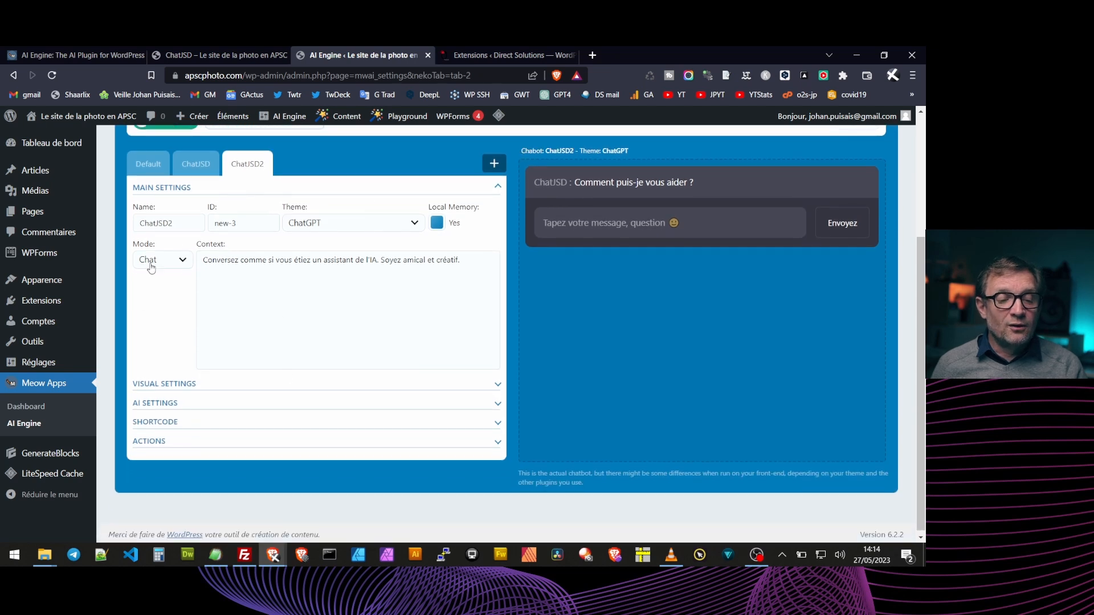
left_click_drag(456, 262, 198, 259)
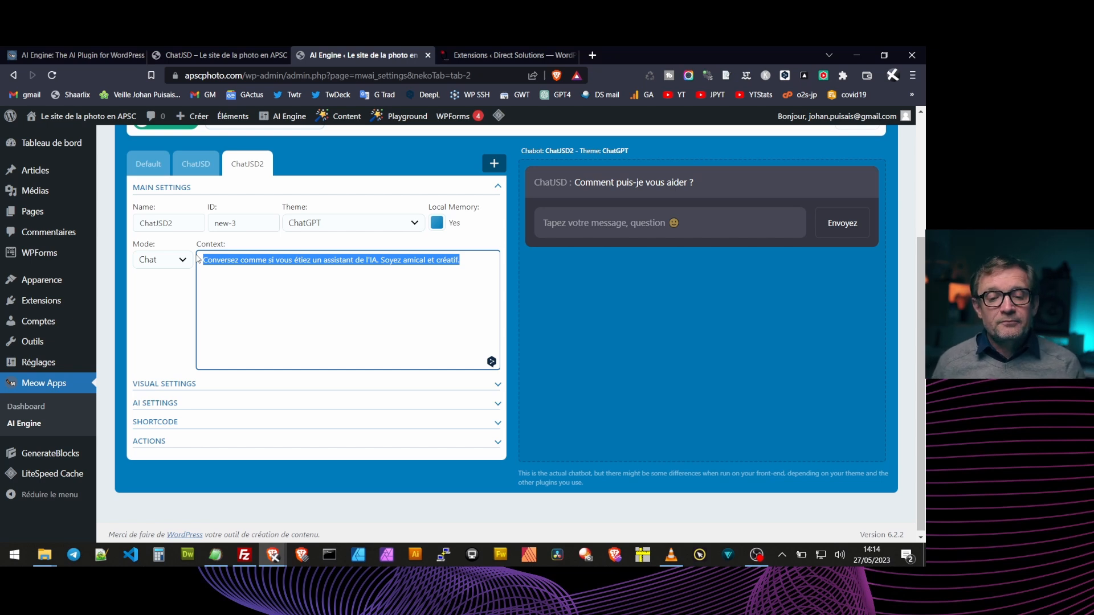
left_click(183, 387)
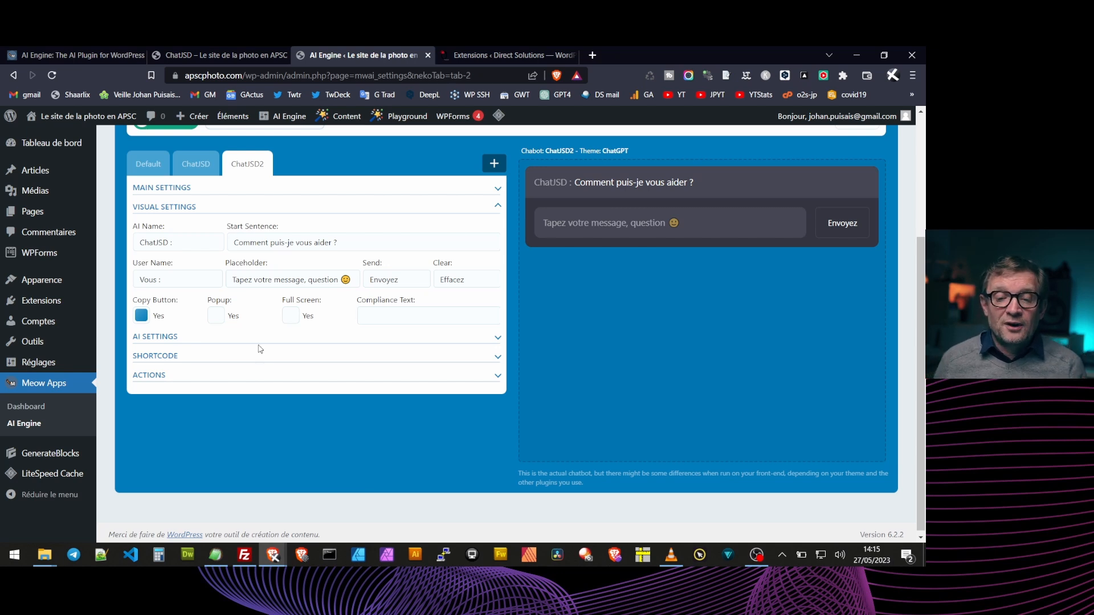
mouse_move(561, 182)
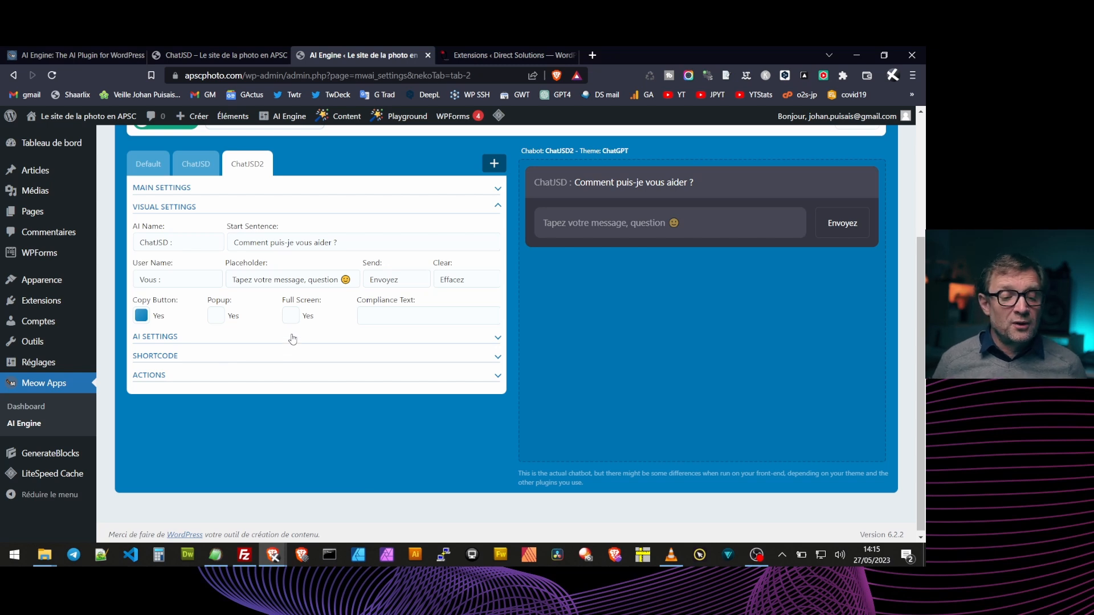
mouse_move(694, 212)
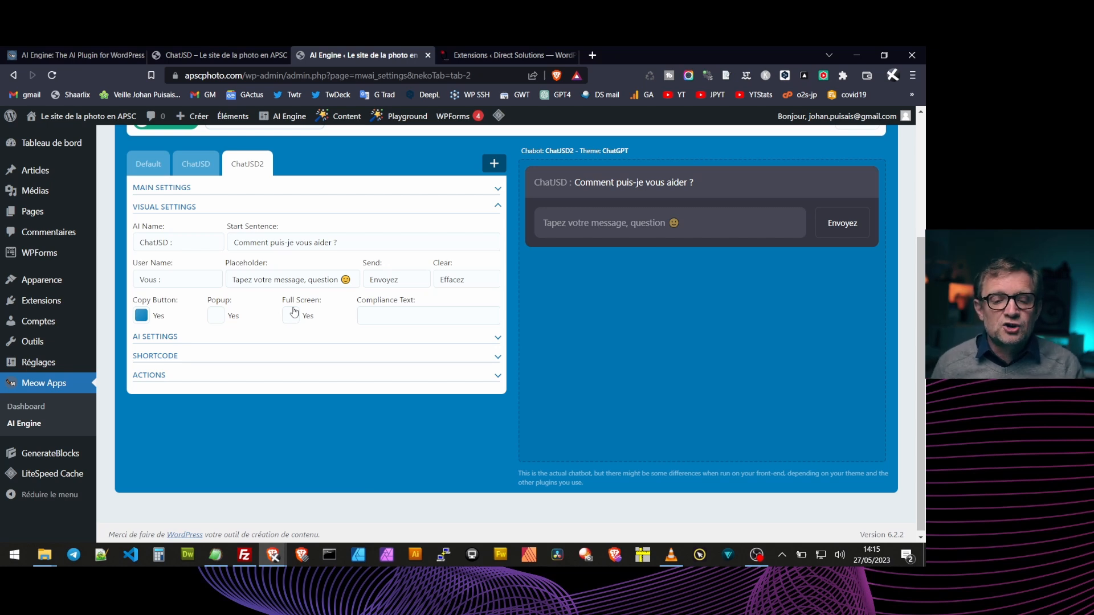
left_click(399, 318)
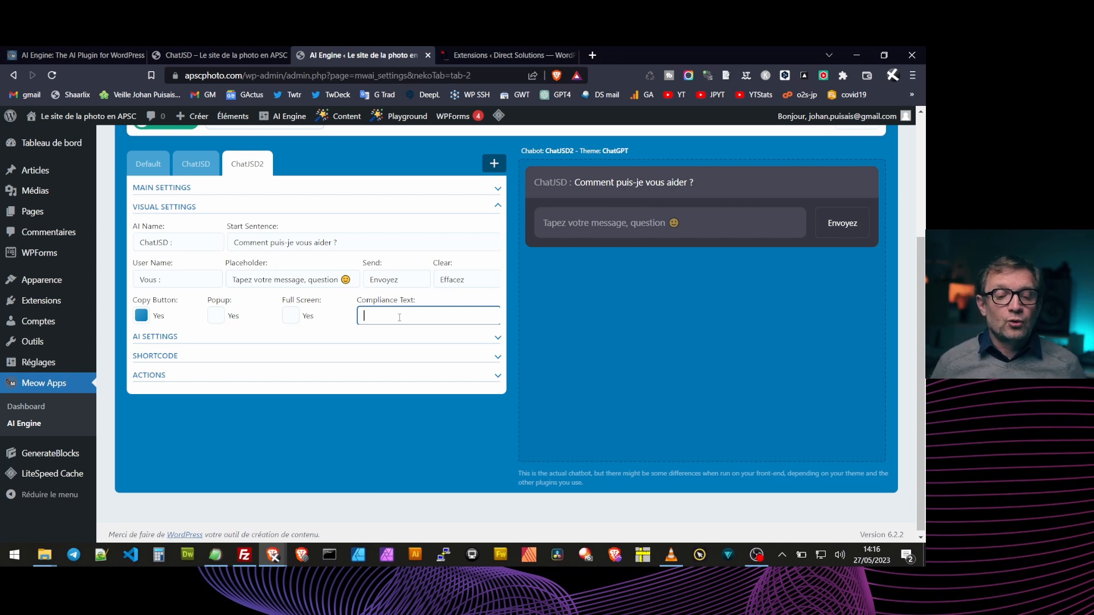
Set the ChatJSD2 chatbot's AI model to turbo and select the custom shortcode generated for it.
left_click(361, 339)
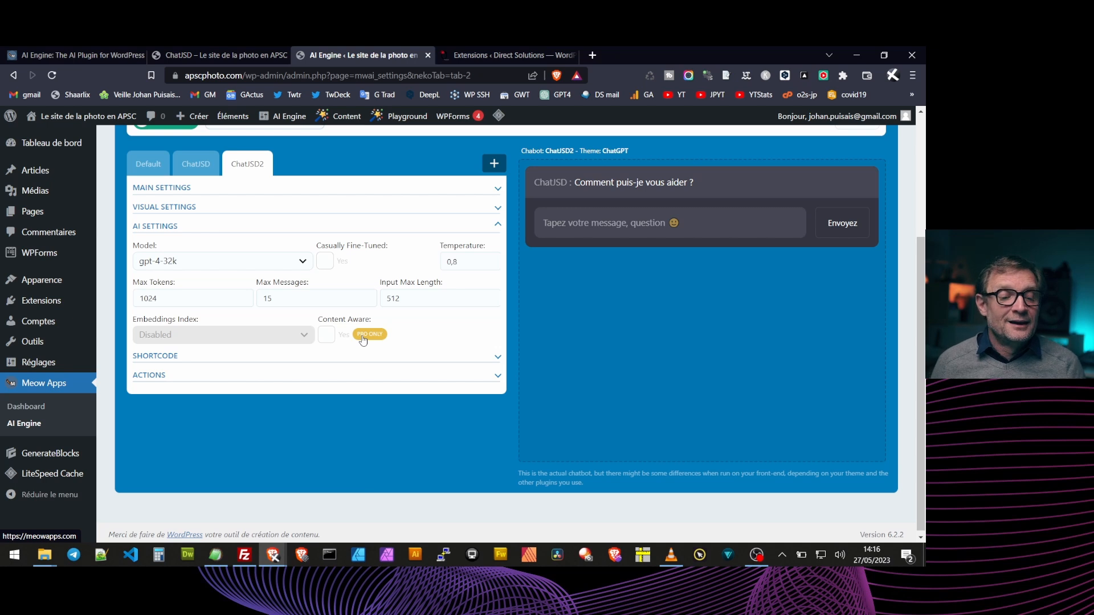
left_click(302, 265)
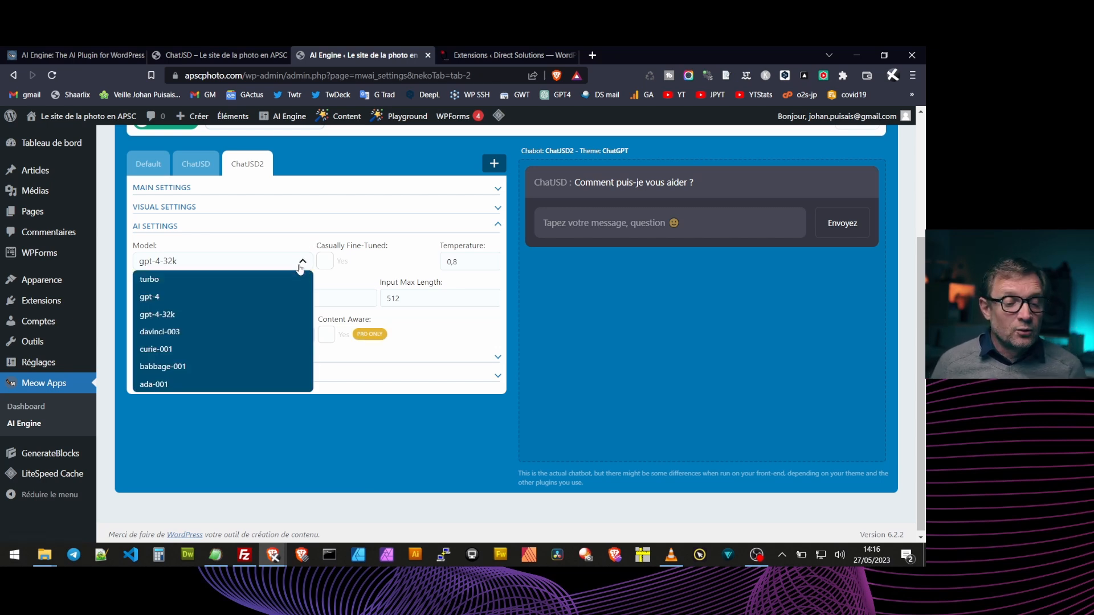
left_click(150, 279)
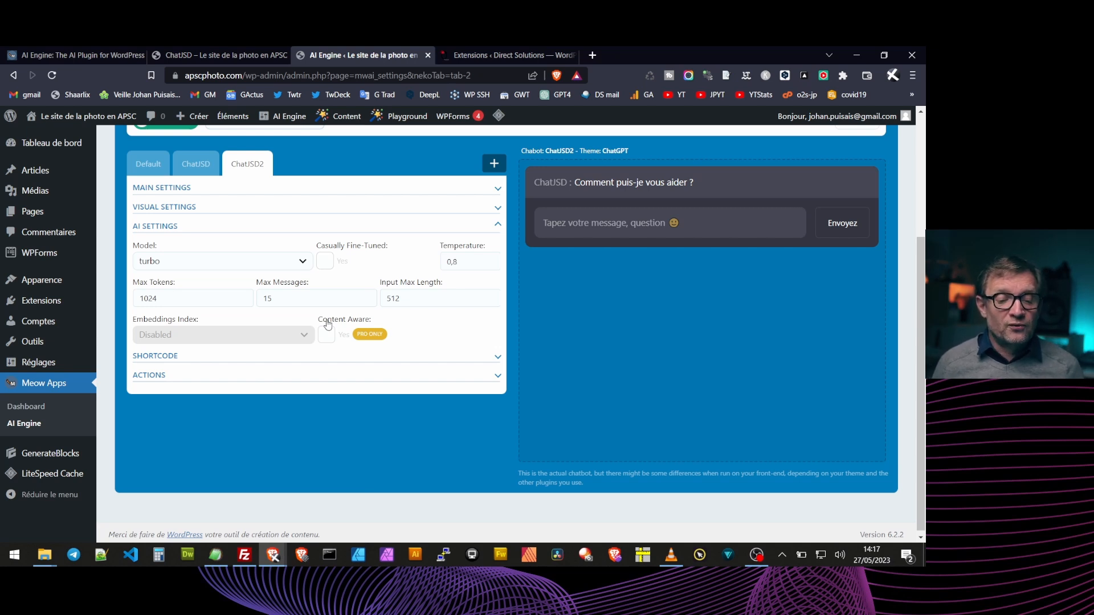
left_click(498, 358)
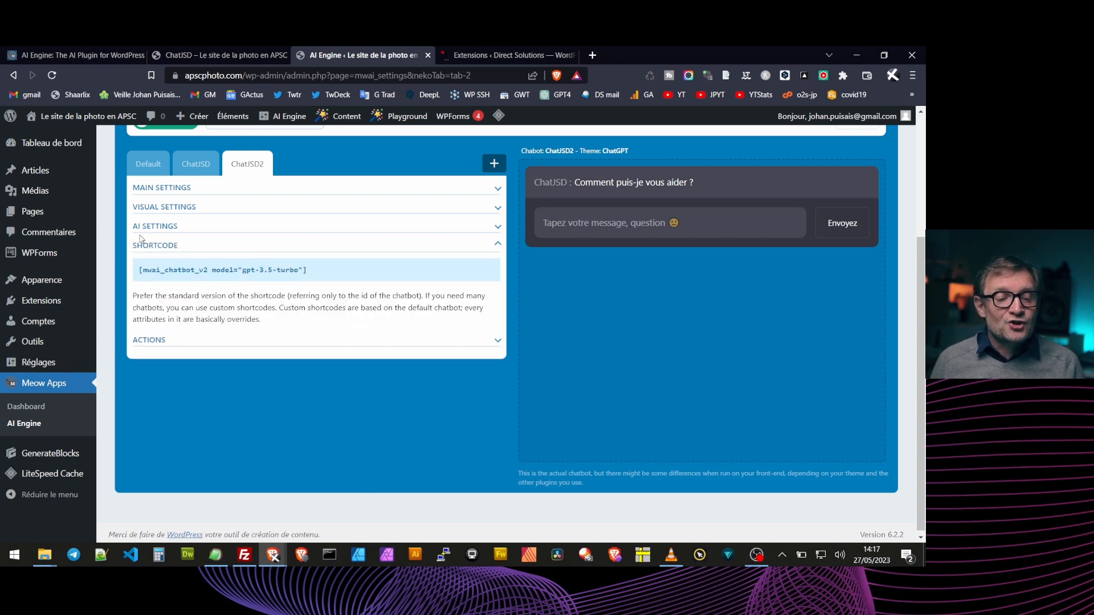
left_click_drag(314, 272, 138, 270)
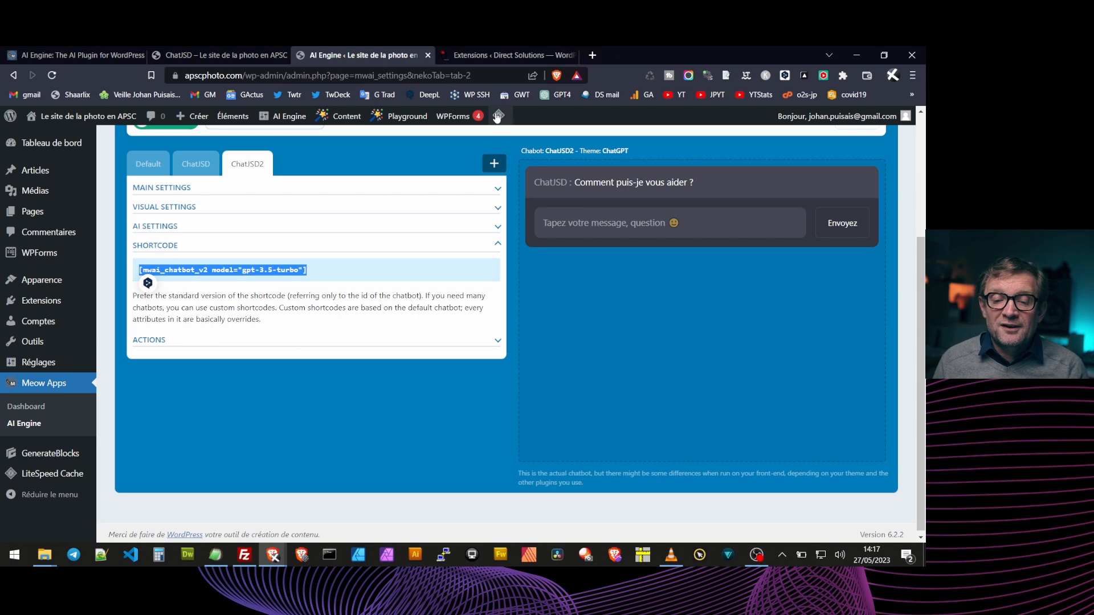
Test the ChatJSD2 chatbot preview by sending it the message "coucou".
left_click(732, 219)
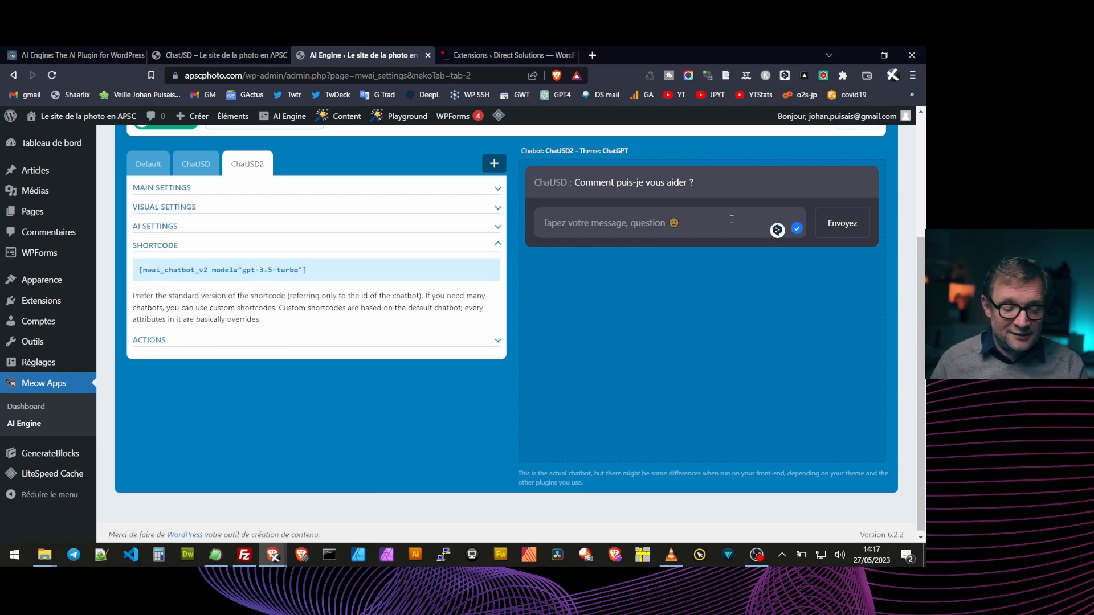
type("coucou")
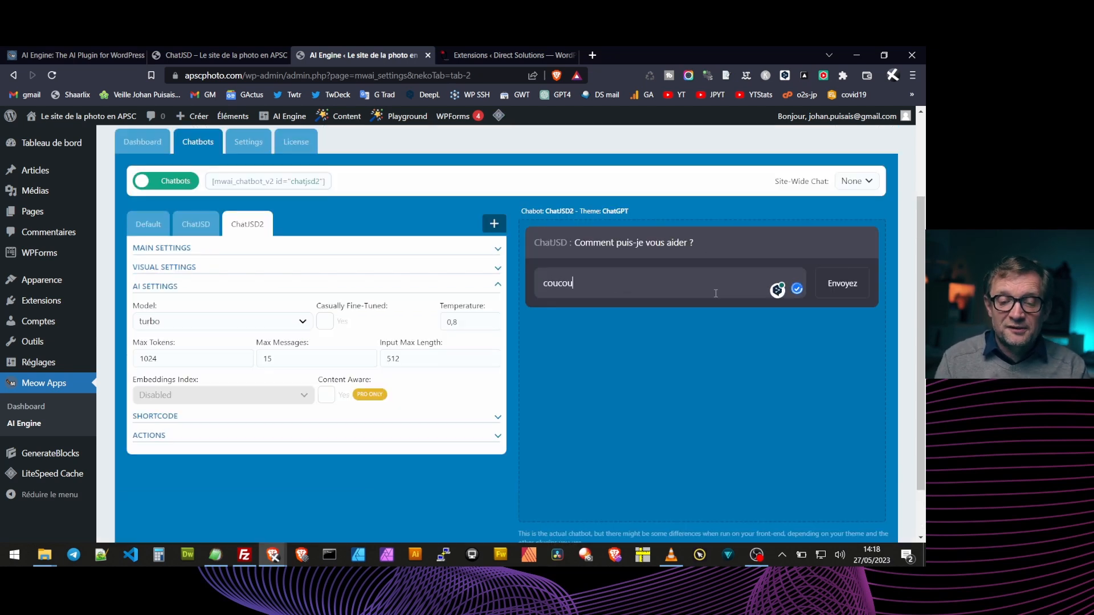
key("Return")
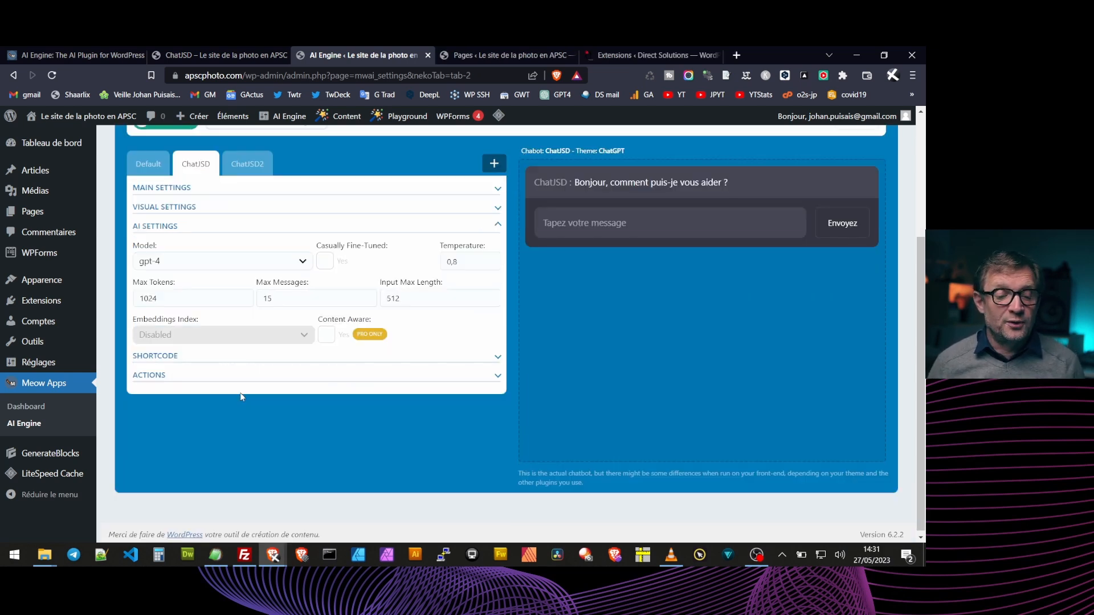
Copy the full custom shortcode of the ChatJSD chatbot.
left_click(197, 356)
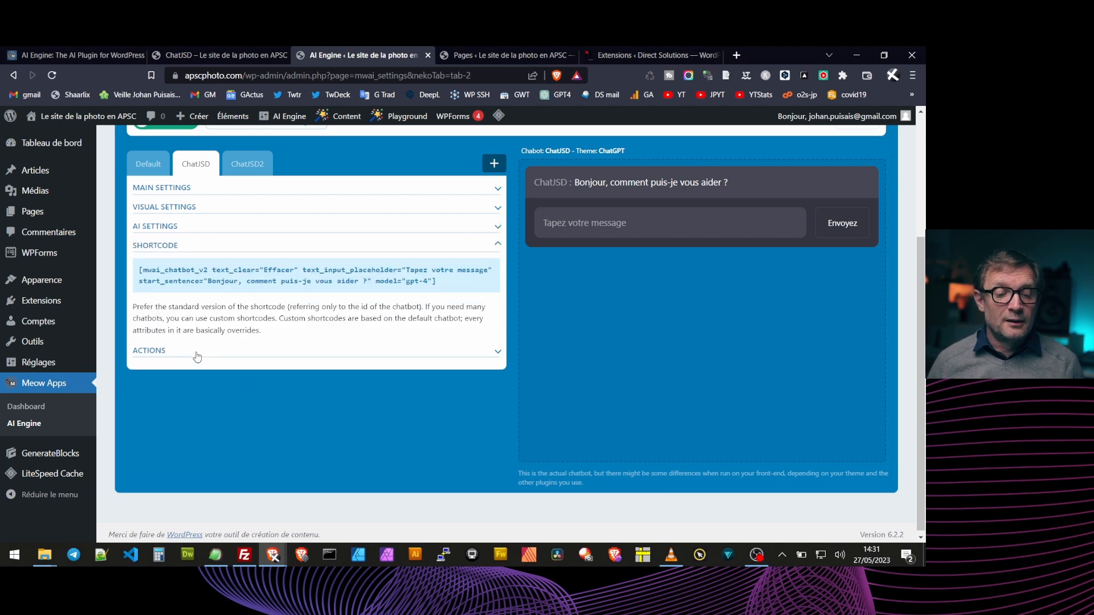
left_click_drag(450, 281, 139, 276)
key("ctrl+c")
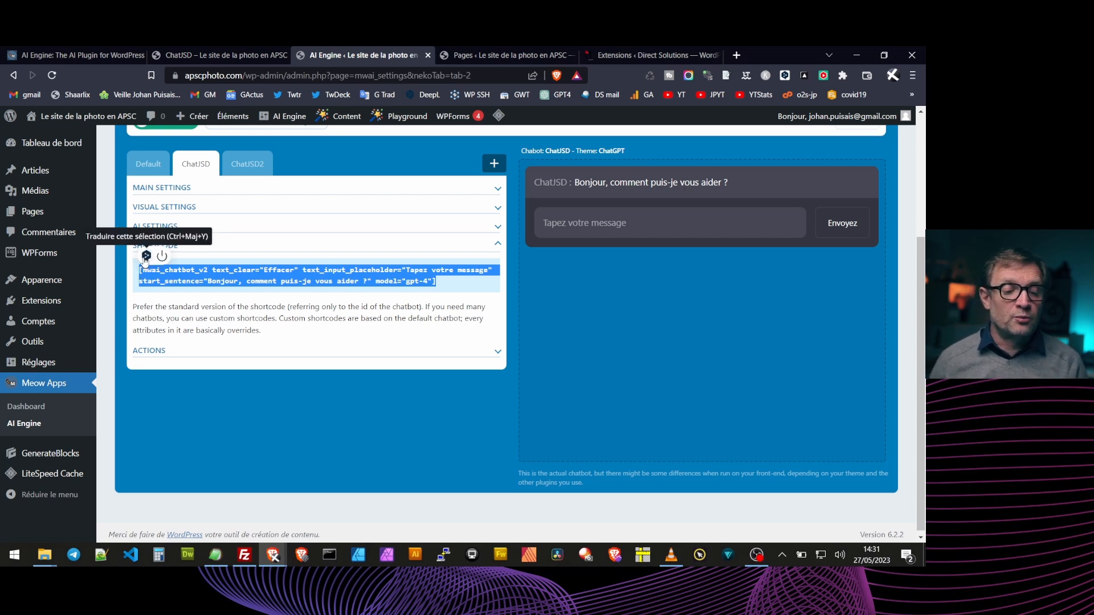
Create a new WordPress page titled "test chatbot JSD".
mouse_move(37, 217)
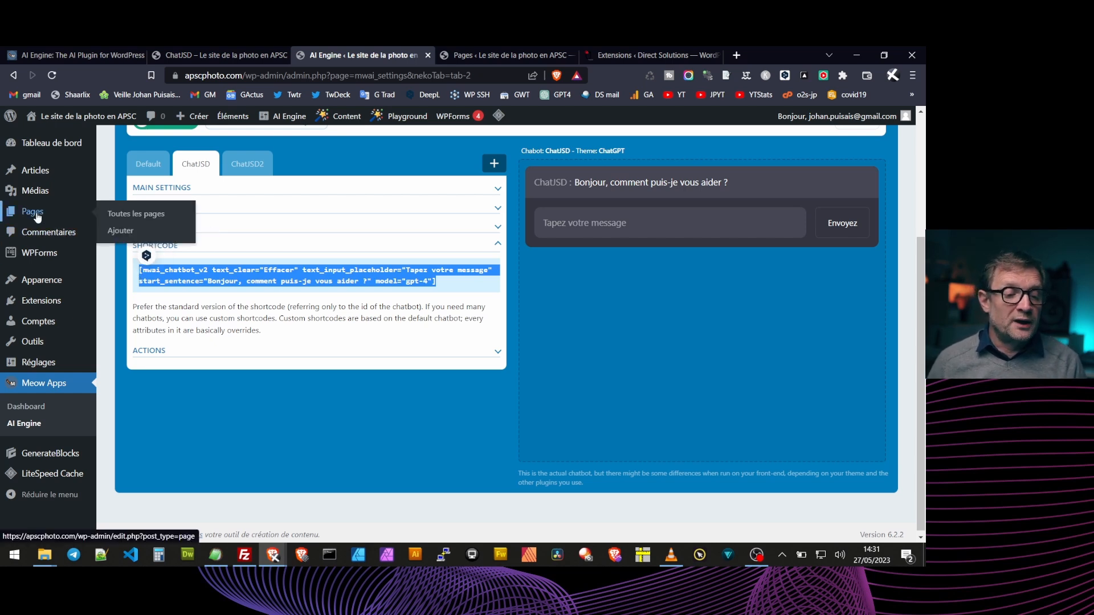
left_click(134, 232)
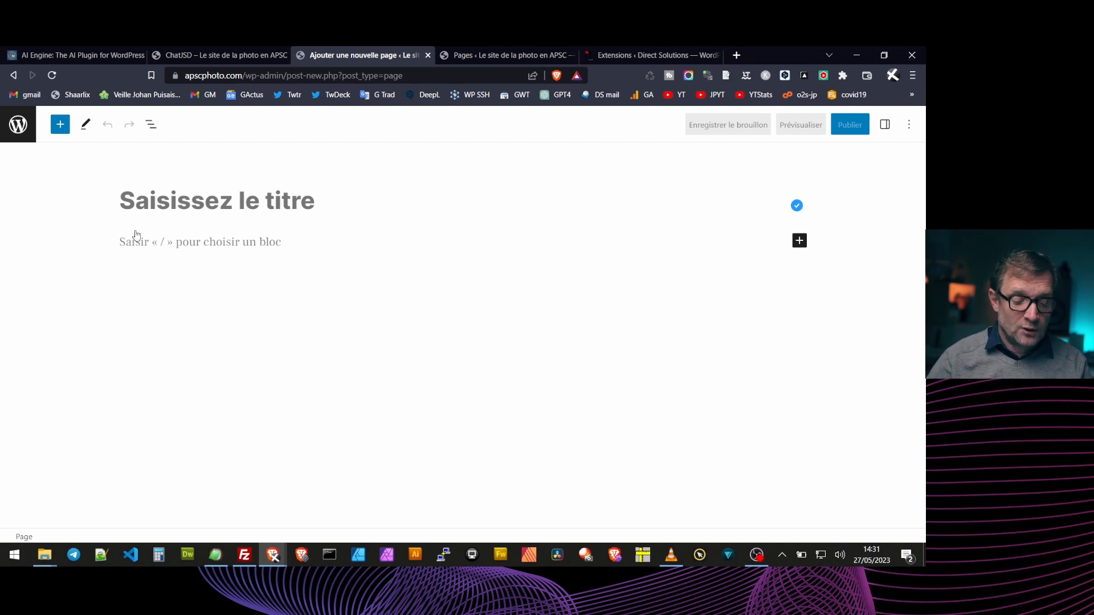
type("test ")
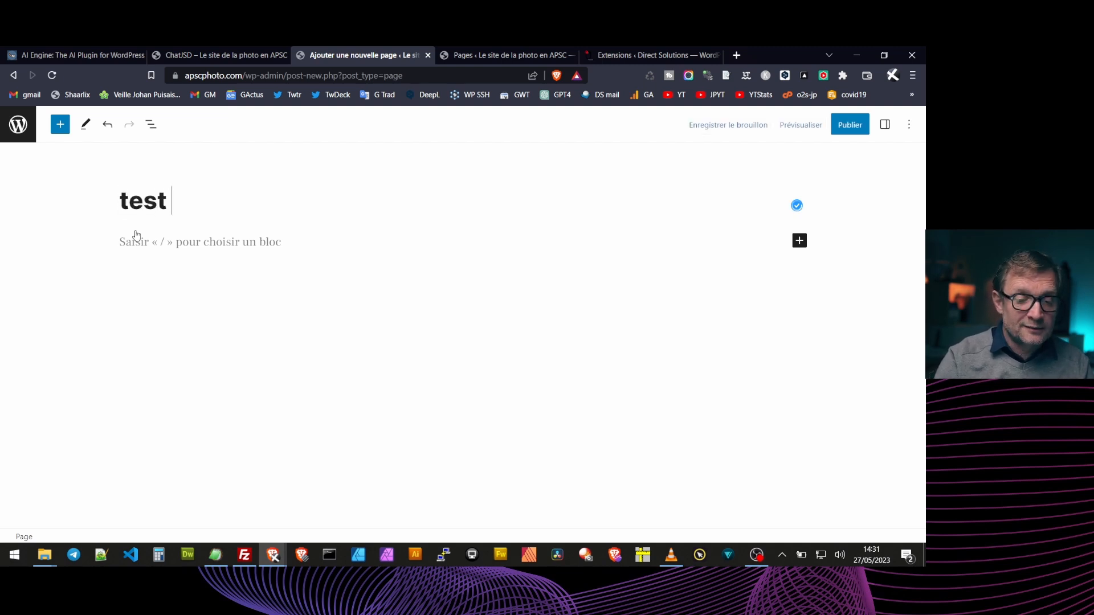
type("chatb")
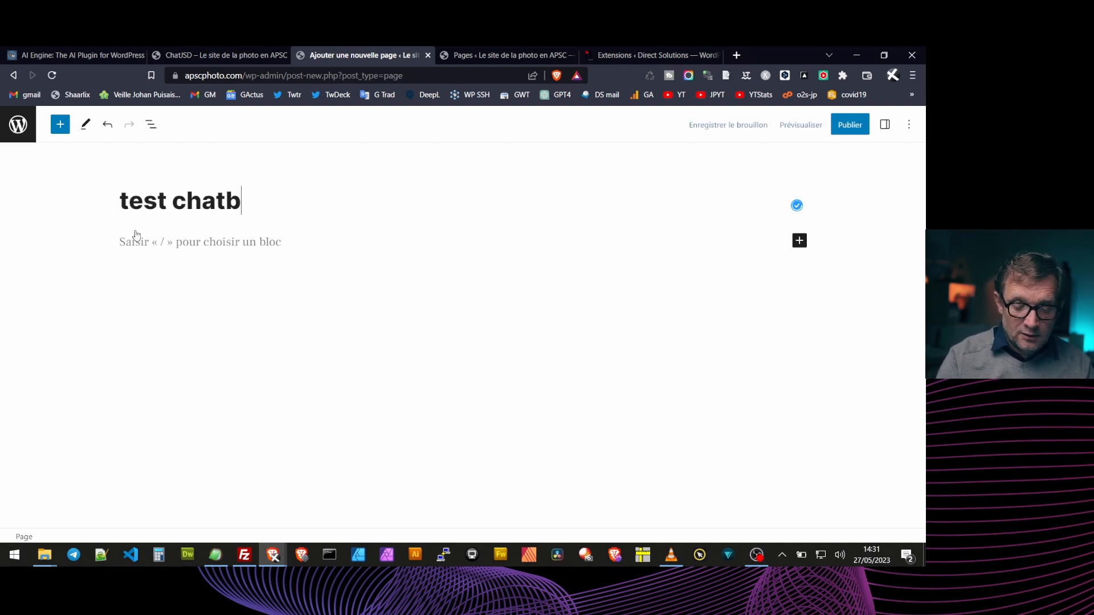
type("ot JSD")
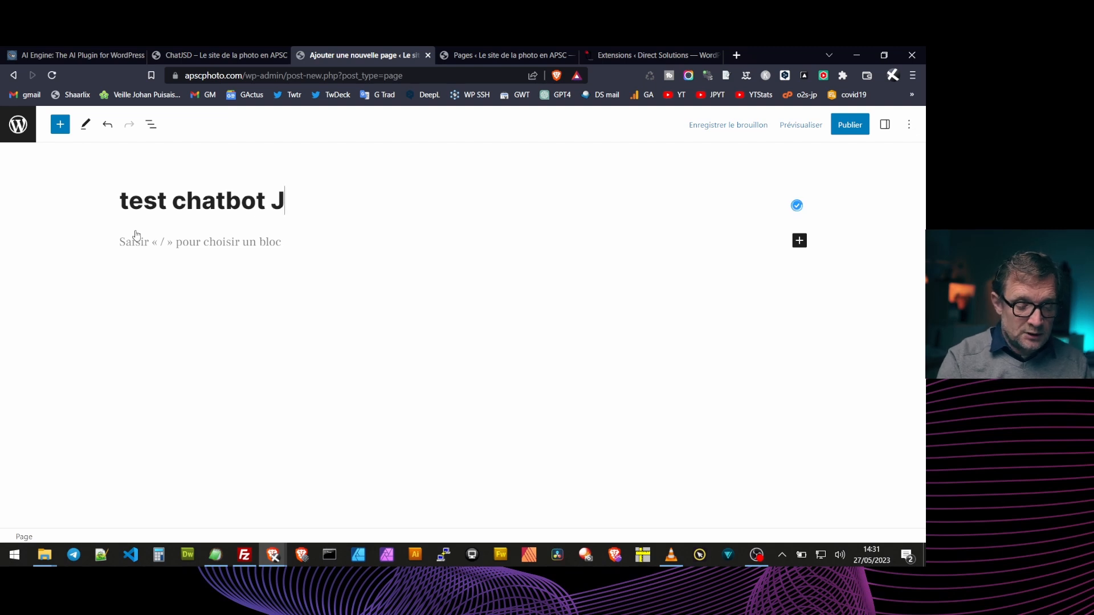
Add a Code court block to the page and paste the copied ChatJSD chatbot shortcode into it.
left_click(799, 241)
type("co")
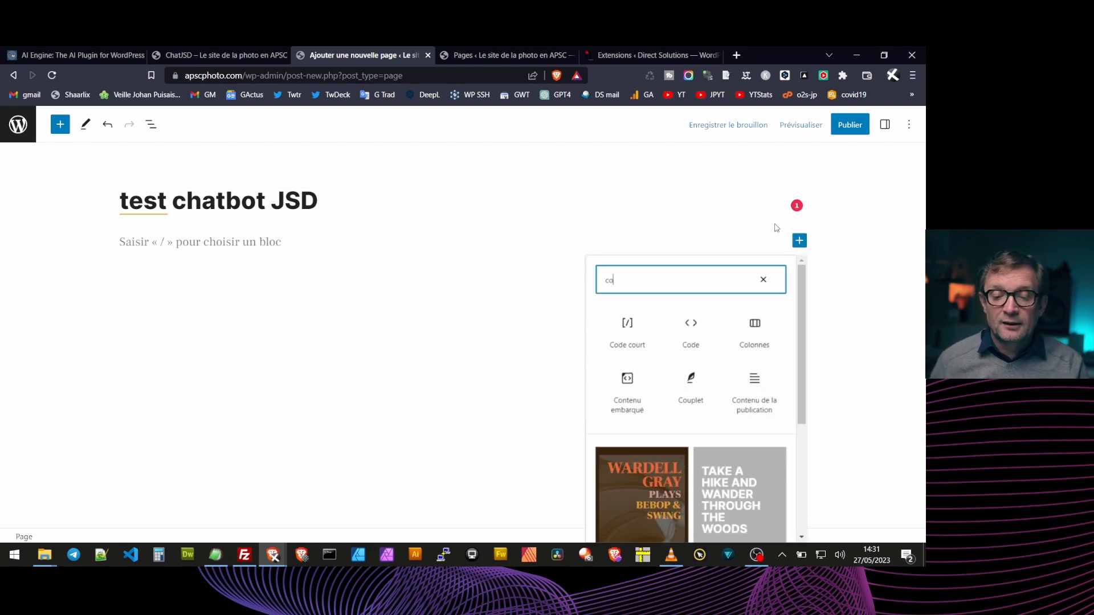
left_click(627, 325)
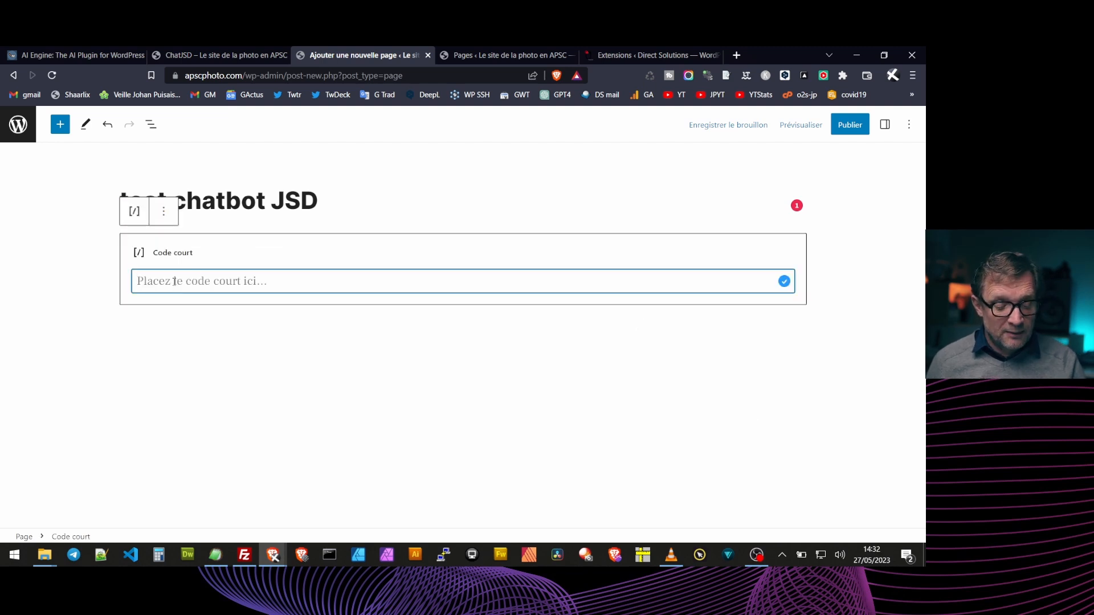
key("ctrl+v")
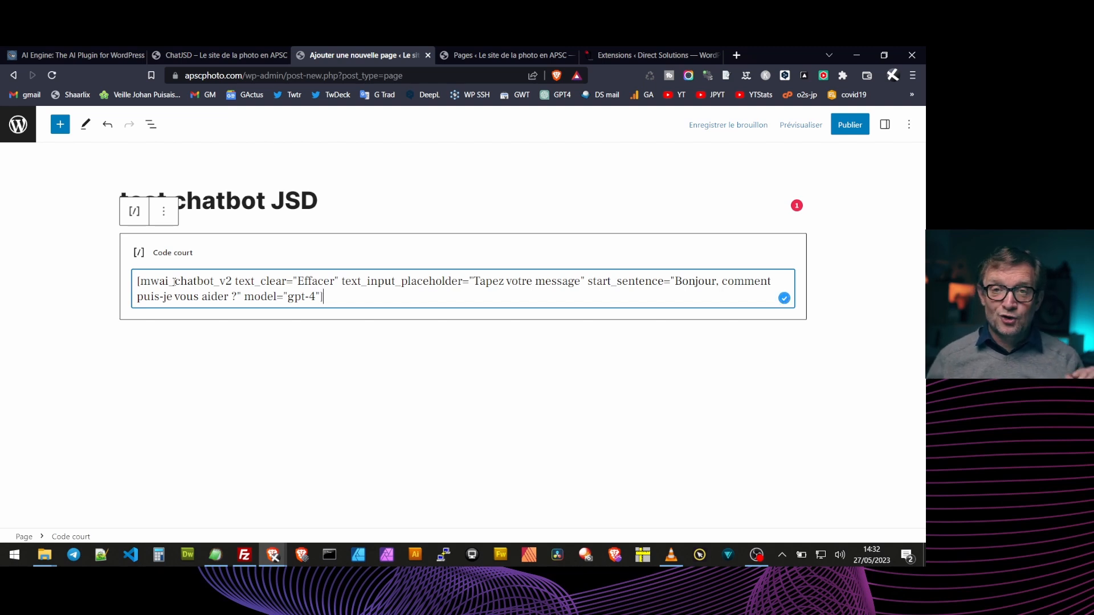
Publish the "test chatbot JSD" page and open the live page in a new browser tab.
left_click(843, 123)
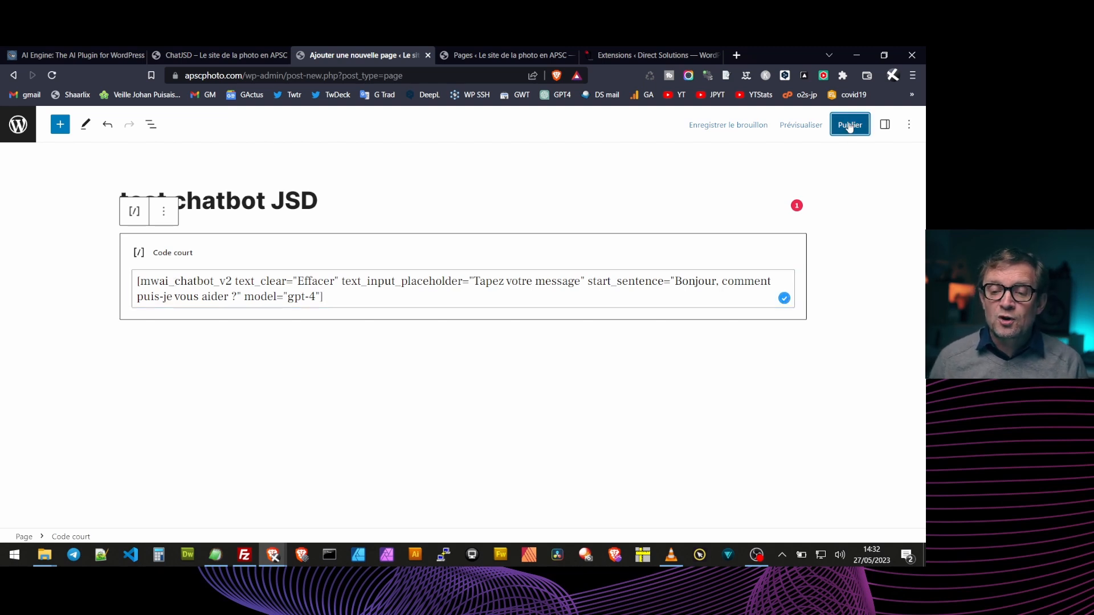
left_click(811, 123)
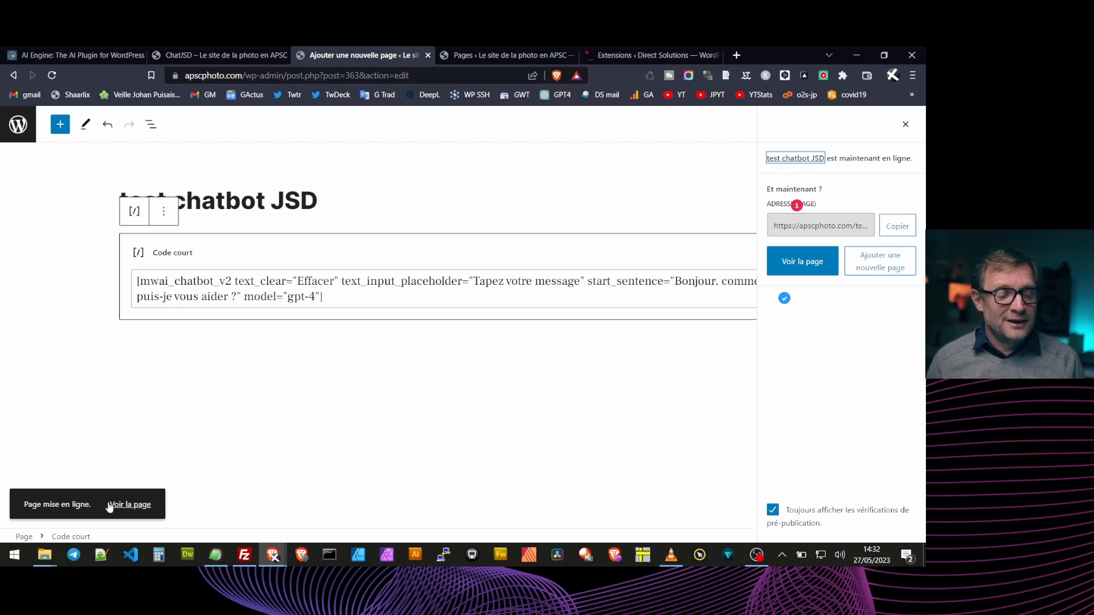
right_click(137, 505)
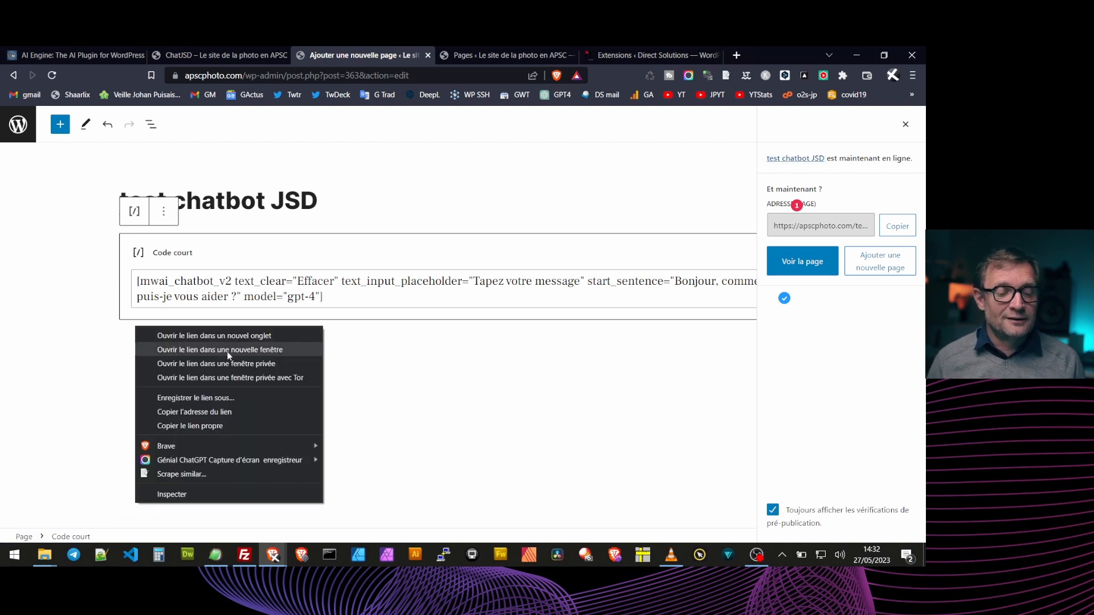
left_click(226, 336)
left_click(593, 55)
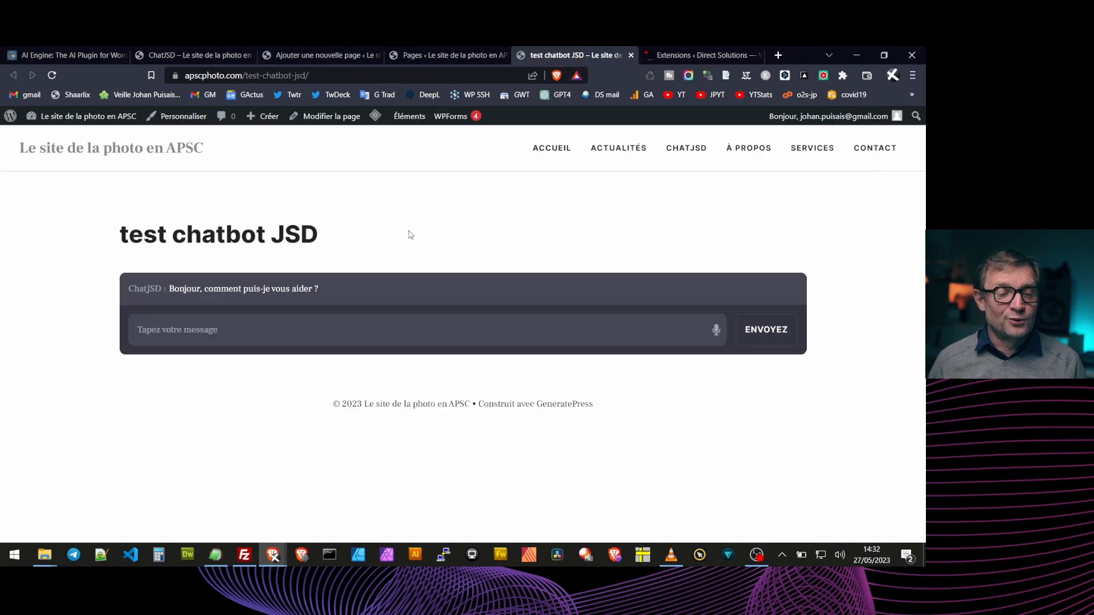
Send the message "coucou" to the chatbot on the published test page.
left_click(247, 325)
type("coucou")
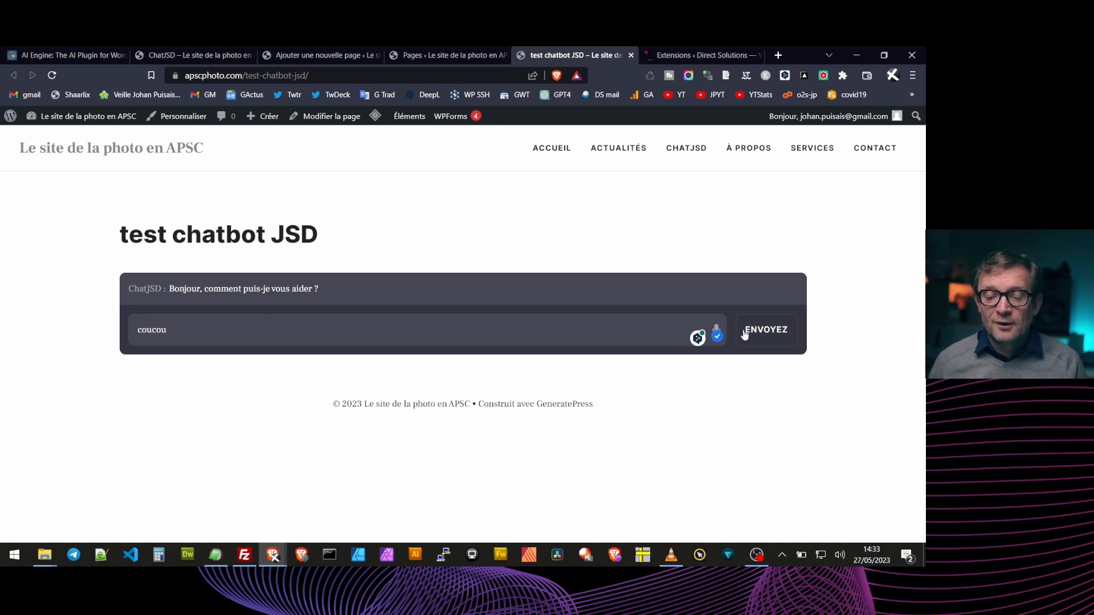
left_click(765, 330)
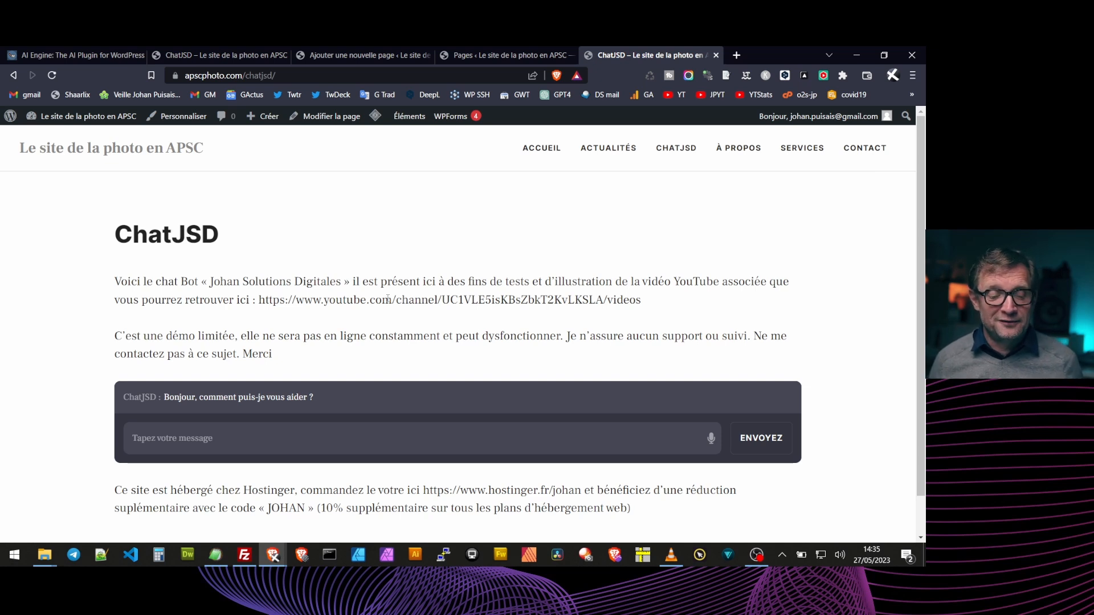
Ask the ChatJSD page's chatbot in French for a responsive web page with CSS included in the HTML, 4 navigation anchors and smooth scroll.
left_click(225, 437)
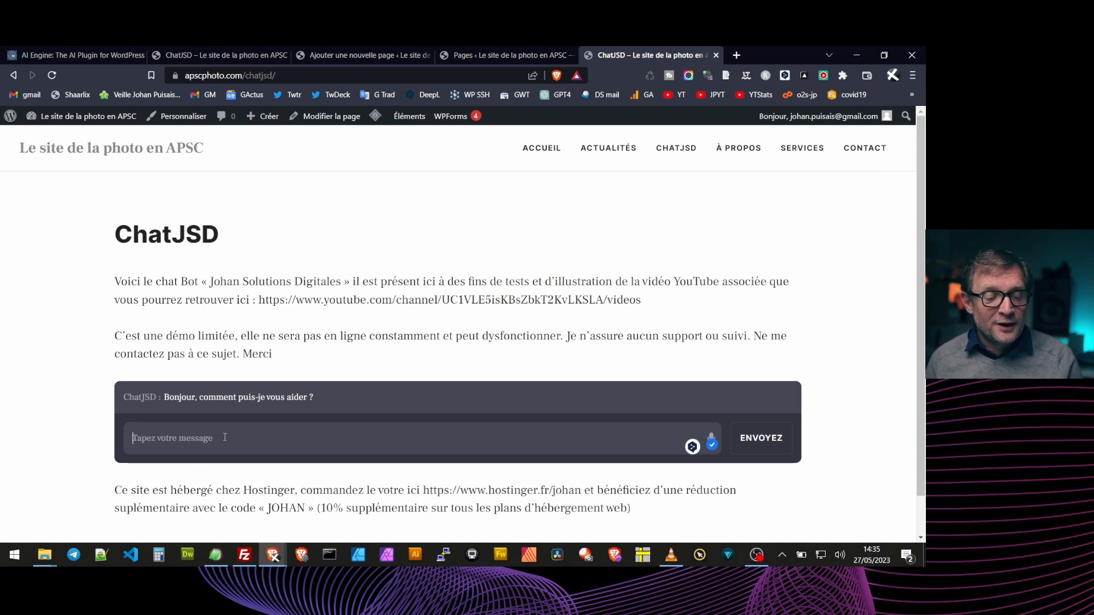
type("Créer une page web responsive, le CSS doit être inclus dans le HTML et la navigation comprends 4 ancres qui pointent vers des sections correspondantes, intégrer un défilement de page de type smooth scroll")
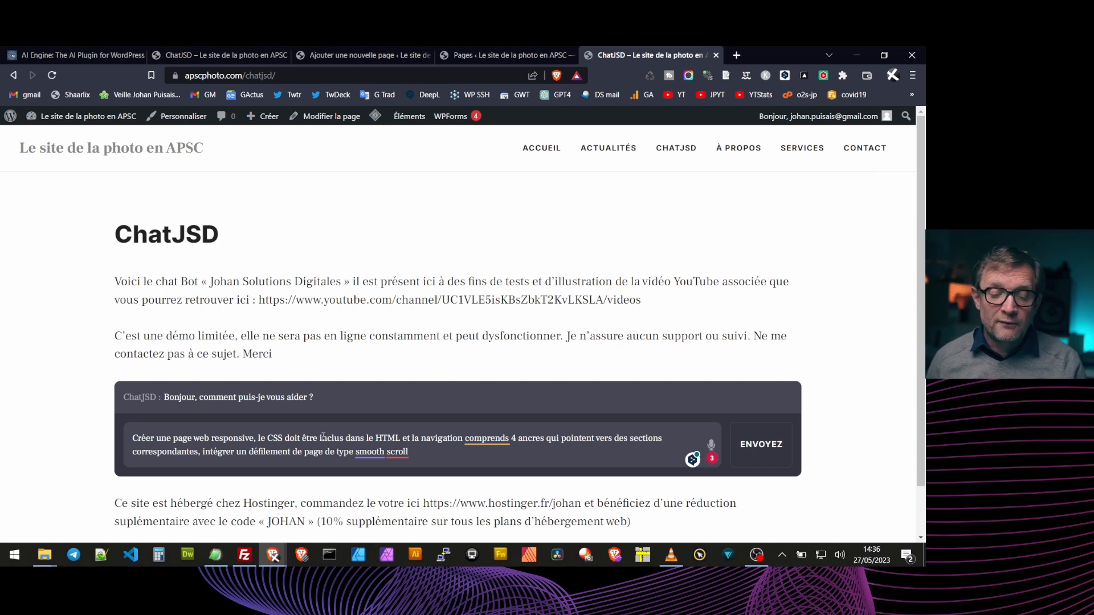
left_click(509, 438)
key("BackSpace")
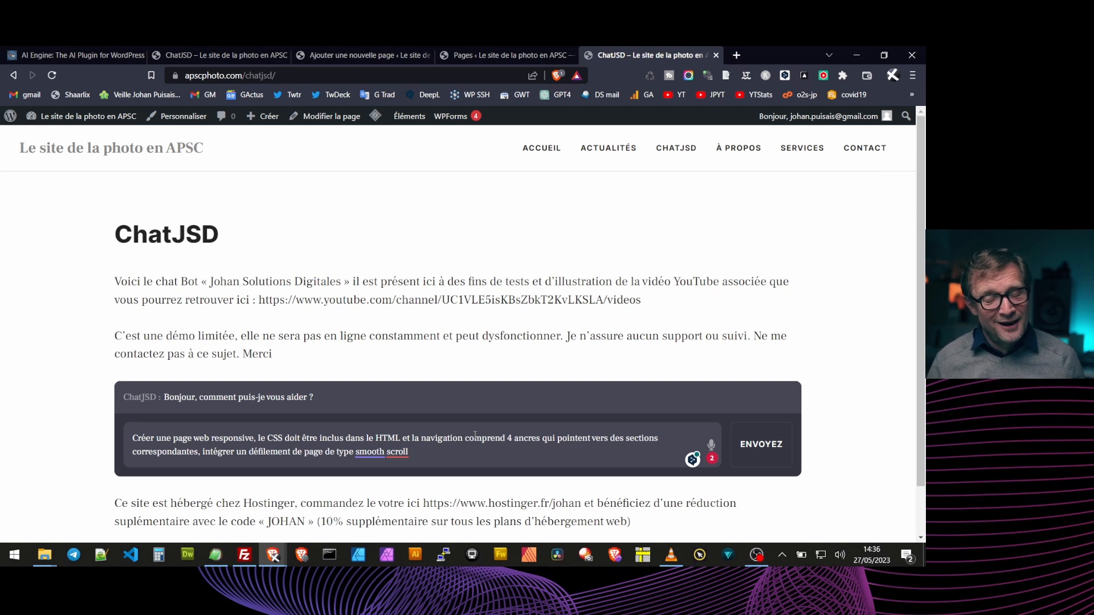
left_click(756, 445)
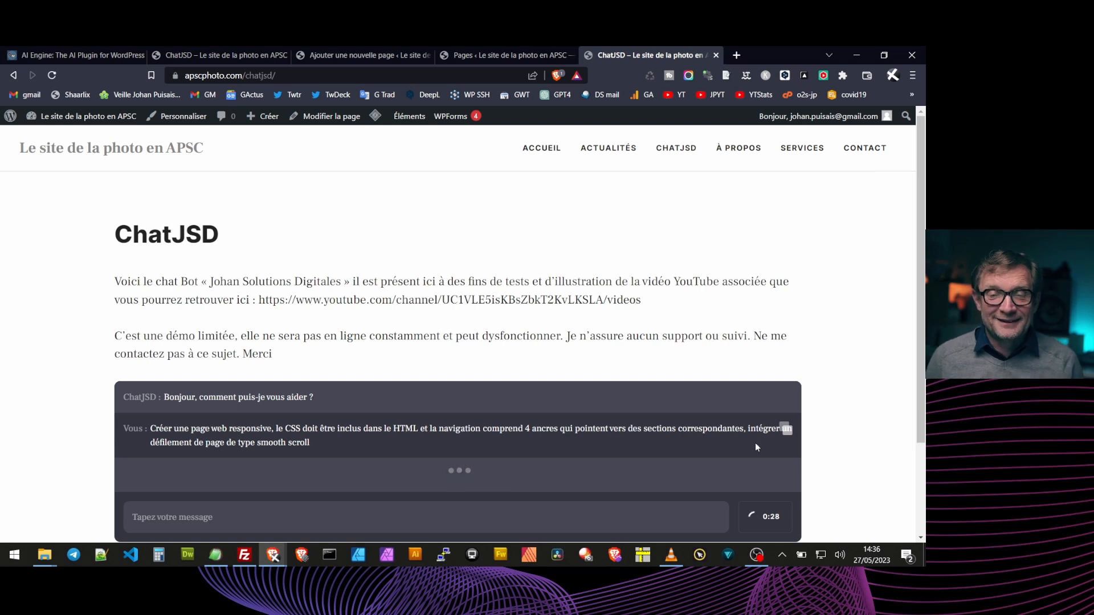
scroll(641, 447, "down", 15)
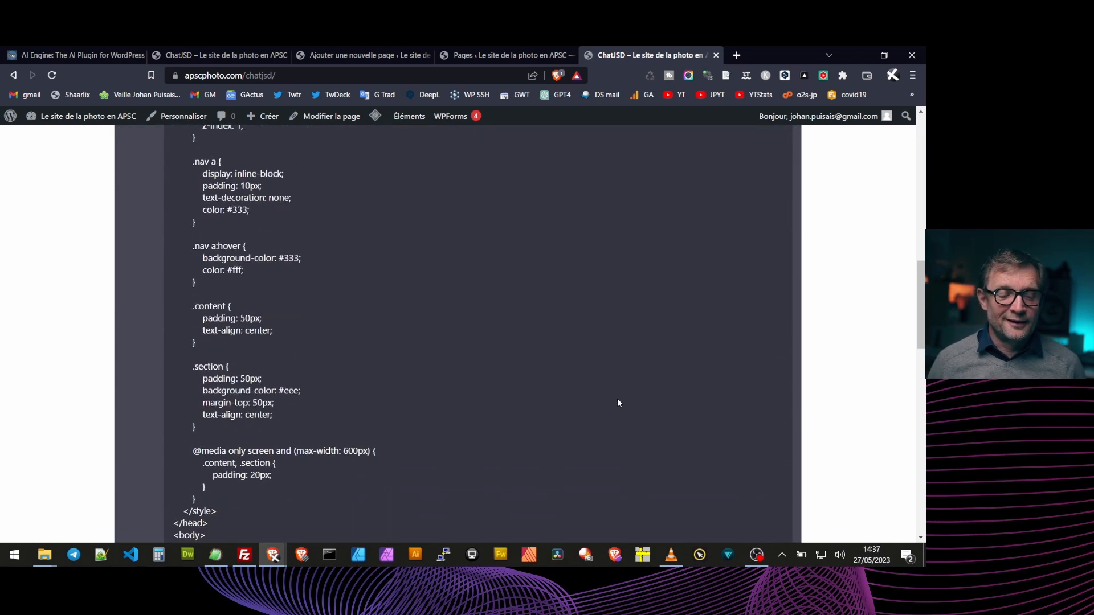
Review the HTML, CSS and smooth-scroll script in the chatbot's answer and select the code from its opening doctype line.
scroll(617, 403, "down", 12)
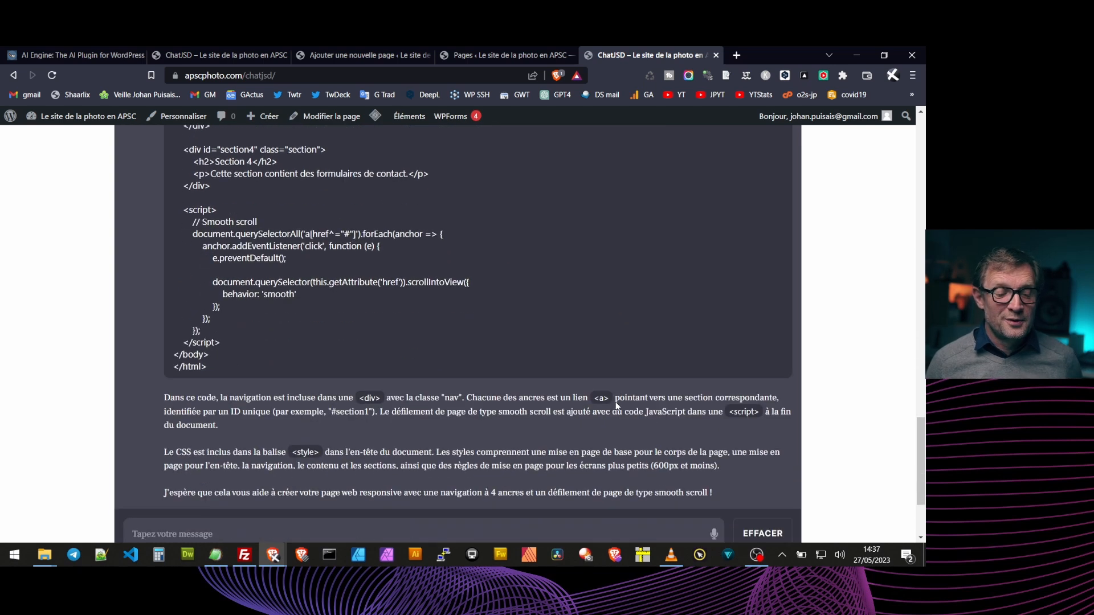
scroll(613, 408, "up", 2)
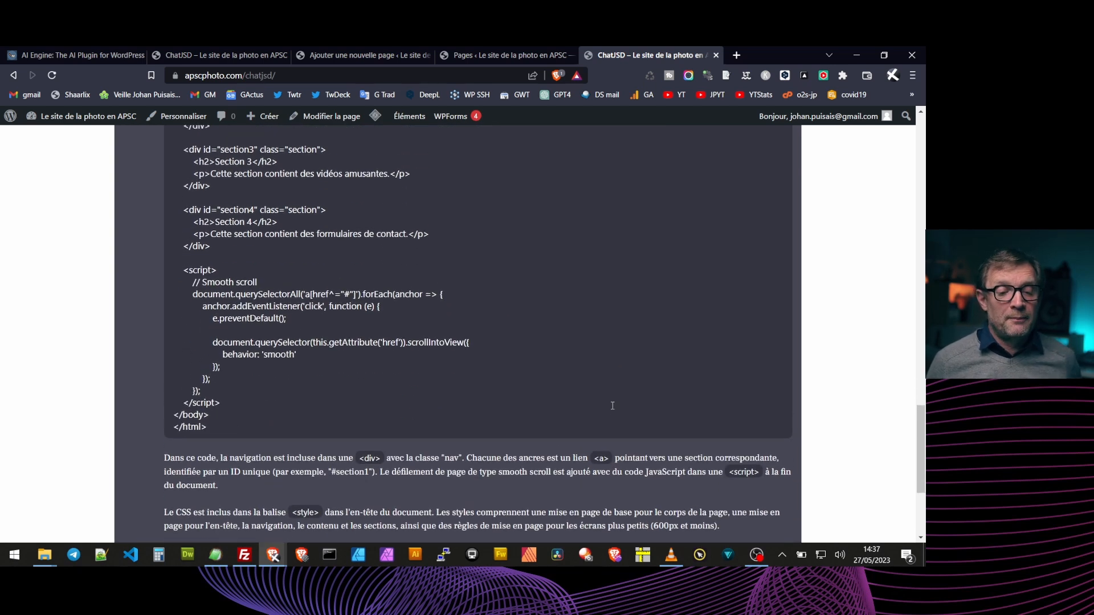
scroll(611, 411, "up", 15)
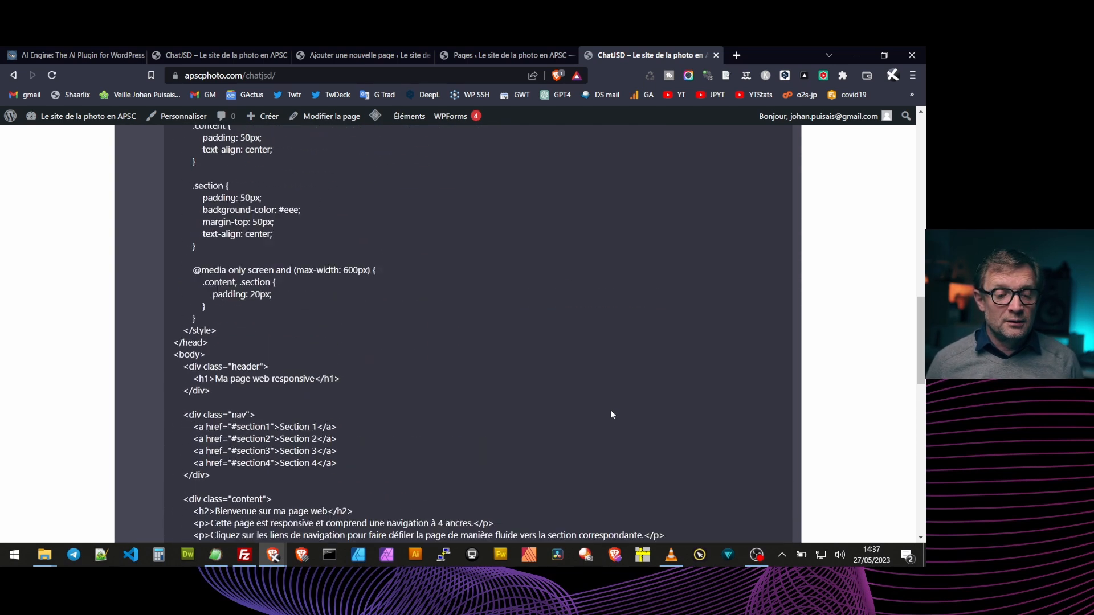
scroll(611, 414, "up", 6)
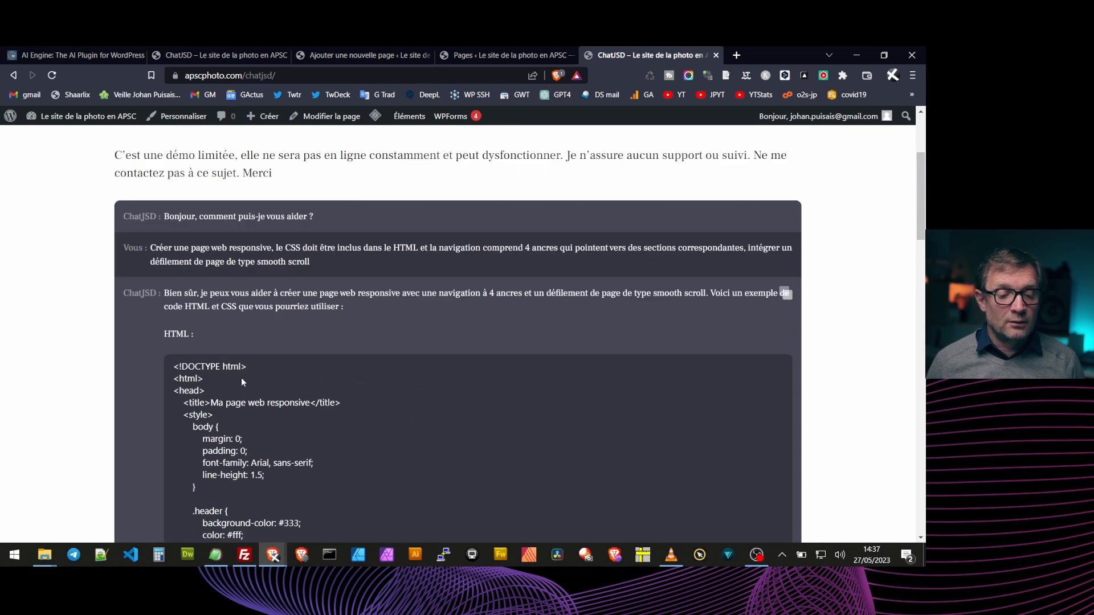
left_click_drag(169, 365, 292, 418)
scroll(287, 416, "down", 13)
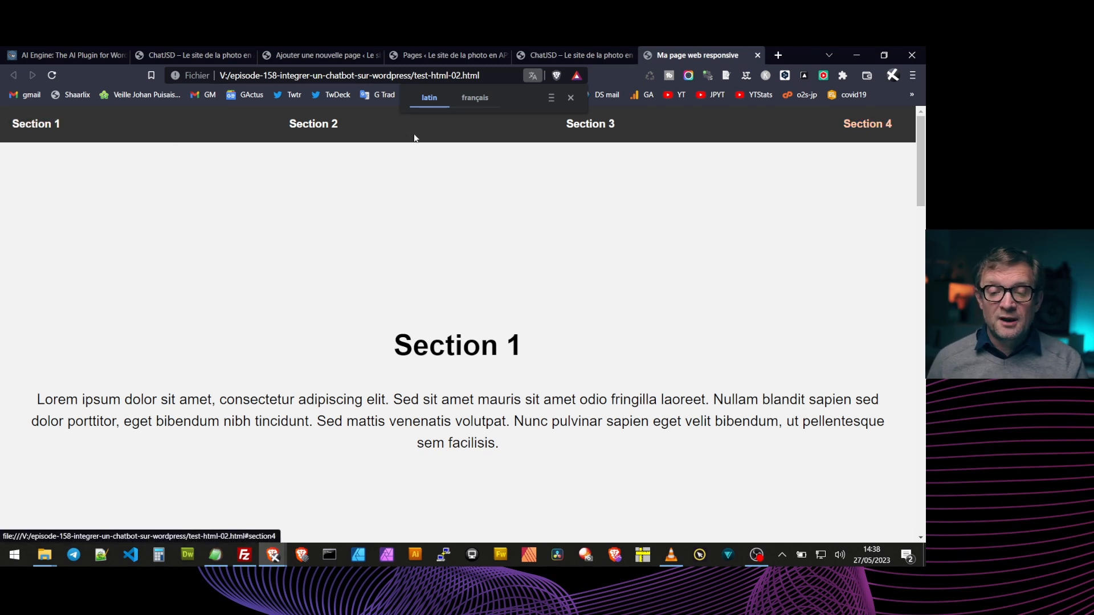
Check the test-html-02.html page by looking through its sections and following the Section 2 and Section 4 navigation anchors.
scroll(523, 305, "down", 20)
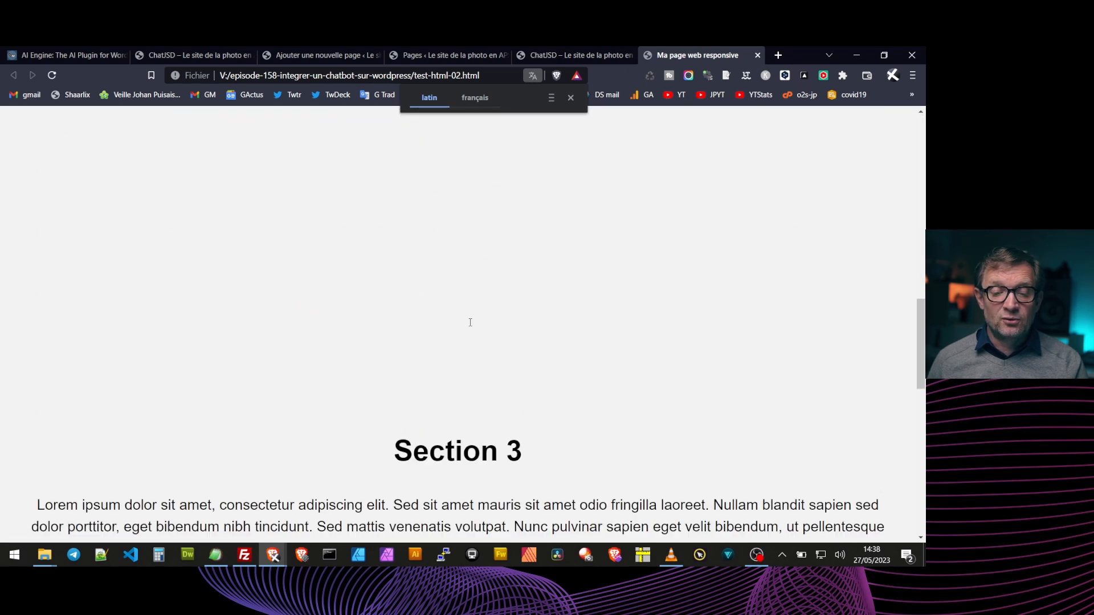
scroll(433, 308, "up", 20)
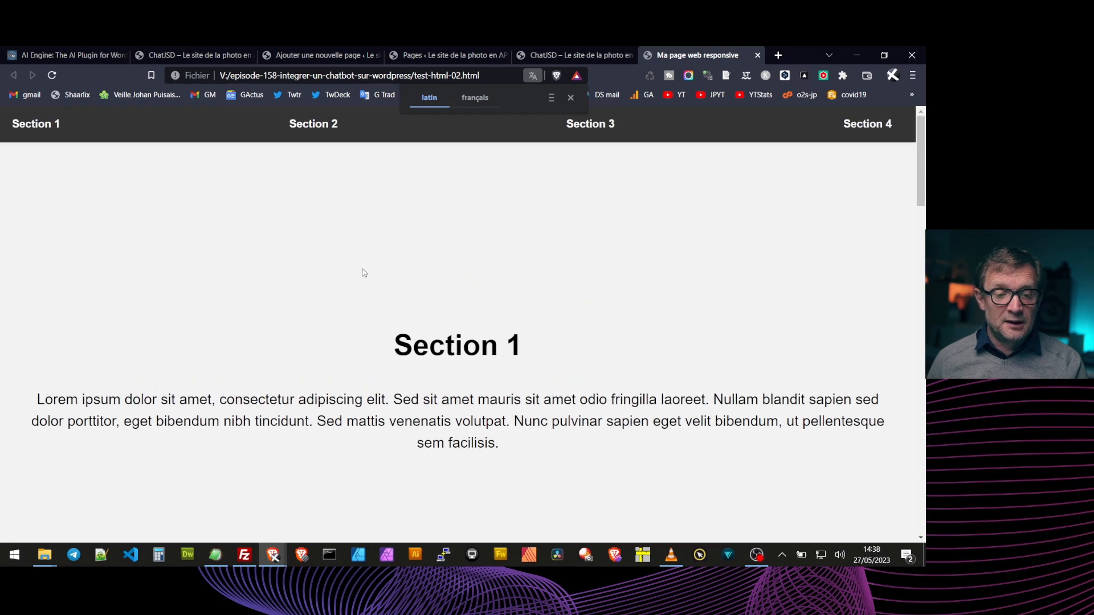
left_click(309, 124)
scroll(525, 220, "up", 5)
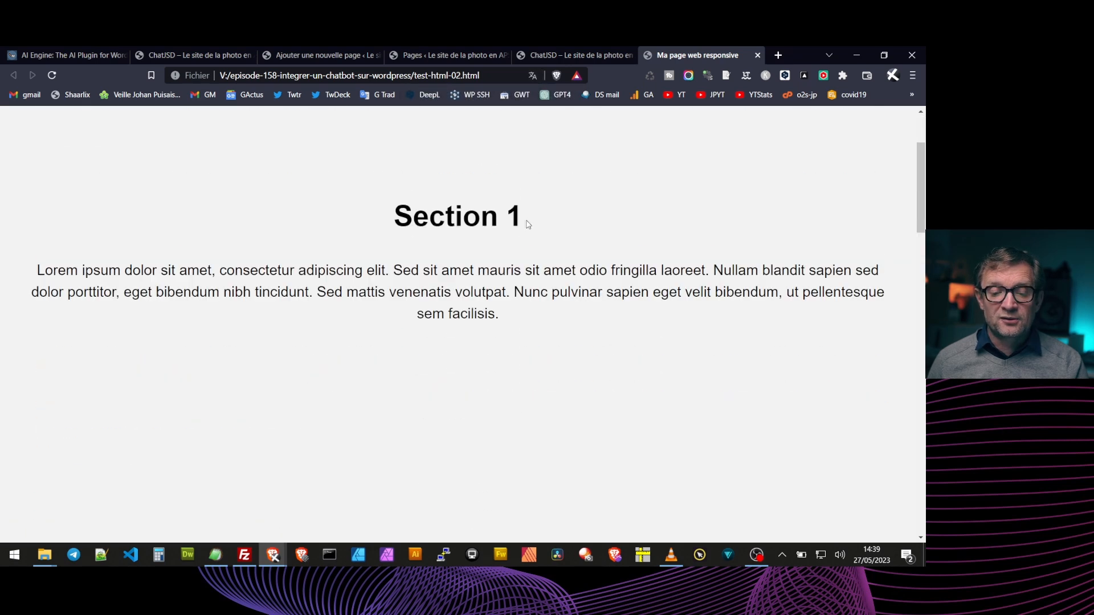
left_click(865, 129)
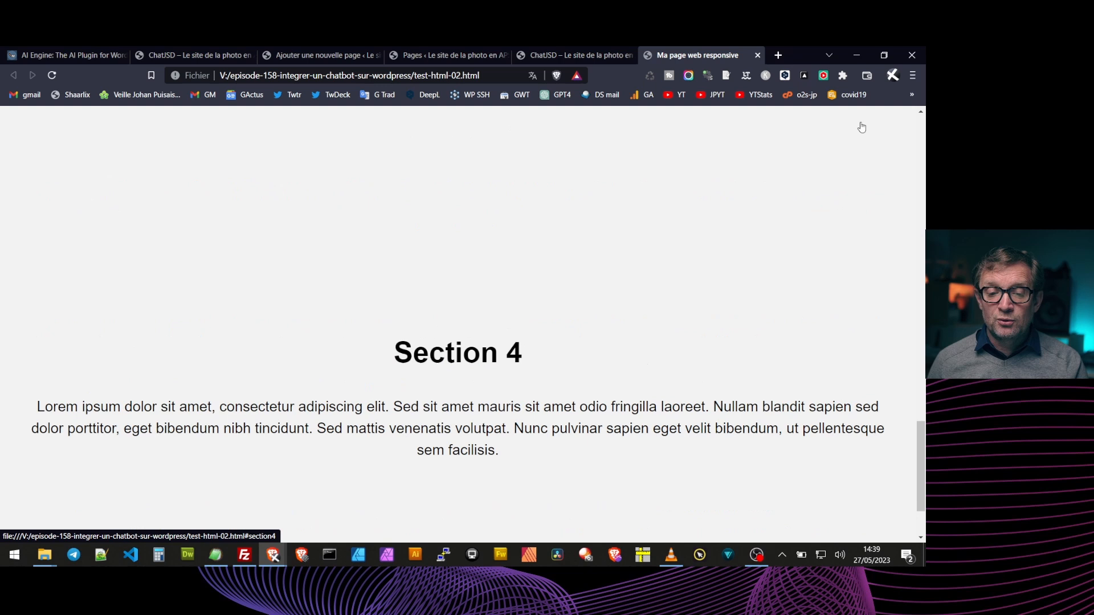
scroll(561, 216, "up", 15)
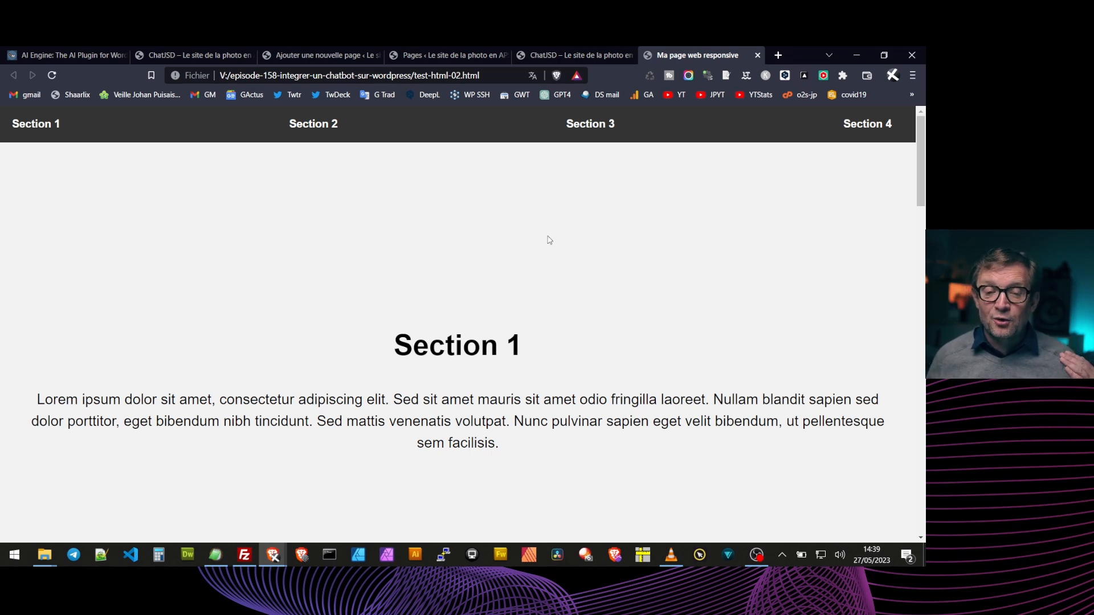
Back on the ChatJSD page, send the chatbot "Rédiger un article sur le sony ZV-1, donner ses caractéristiques et son cadre d'utilisation" and view its reply.
key("ctrl+shift+Tab")
type("Rédiger un article sur le sony ZV-1, donner ses caractéristiques et son cadre d'utilisation")
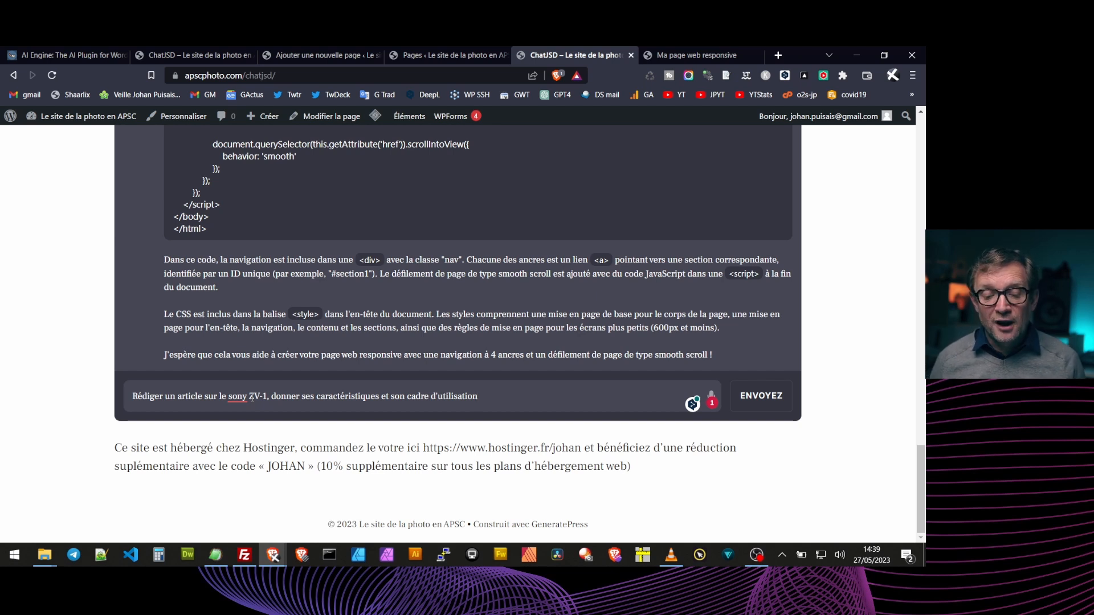
left_click(761, 396)
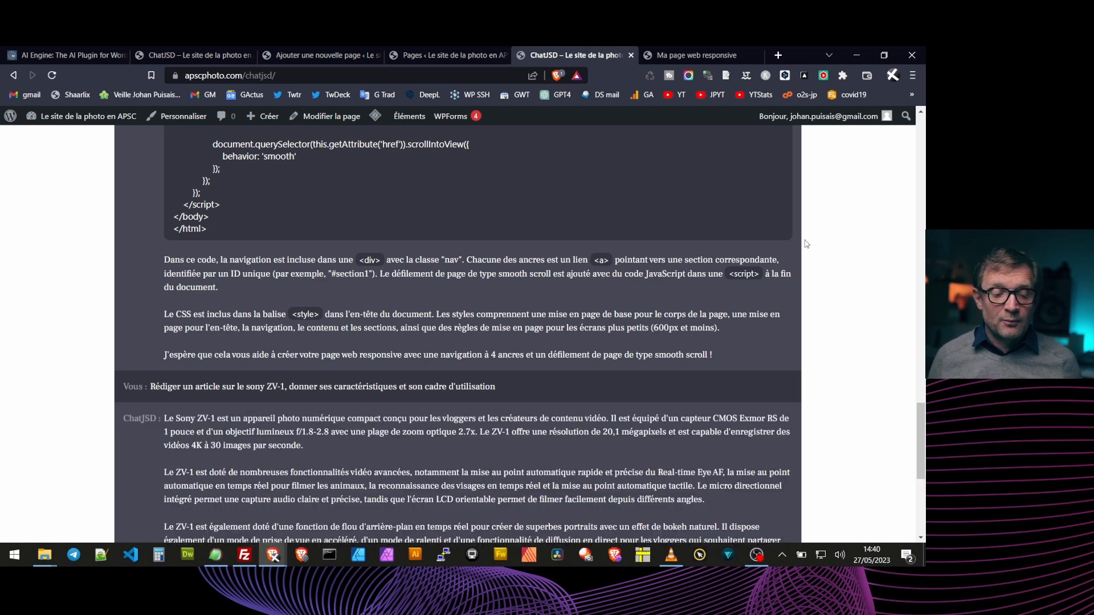
scroll(712, 227, "down", 4)
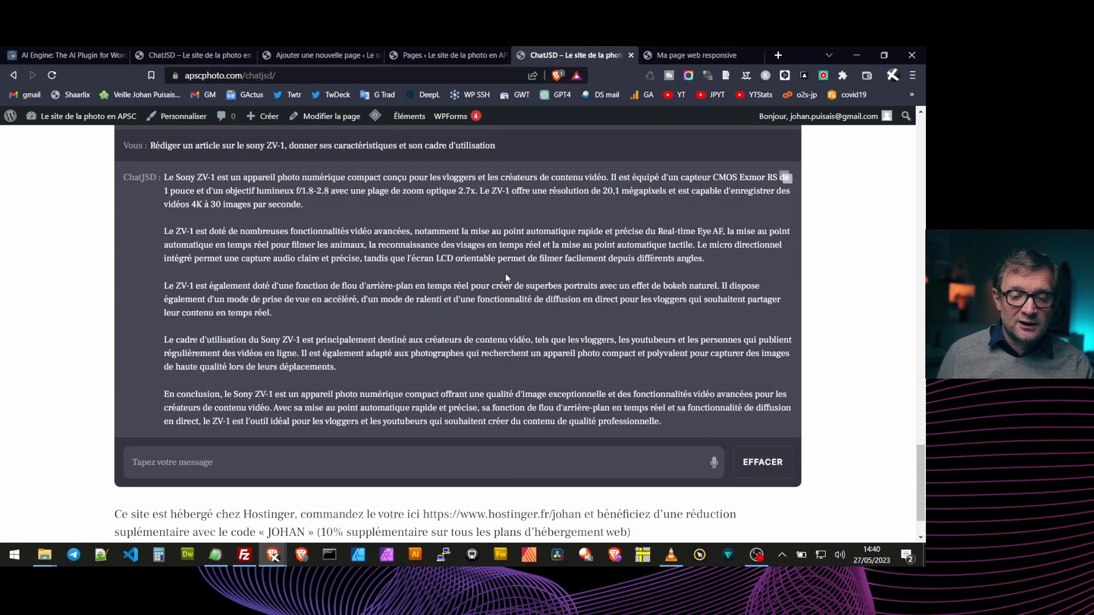